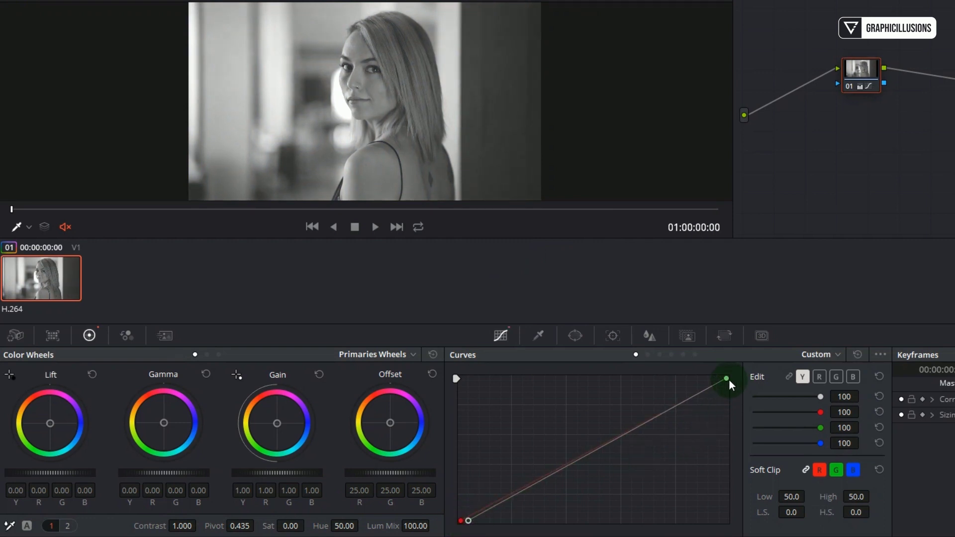
- Shape the luma curve by slightly lowering the white point, pulling down the shadows and raising the upper midtones
drag(730, 380, 730, 384)
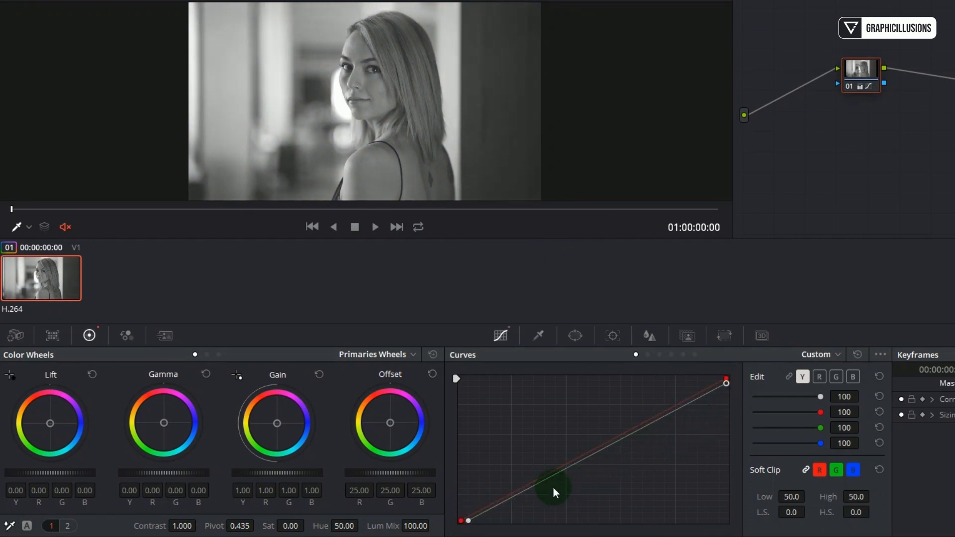
drag(521, 491, 527, 495)
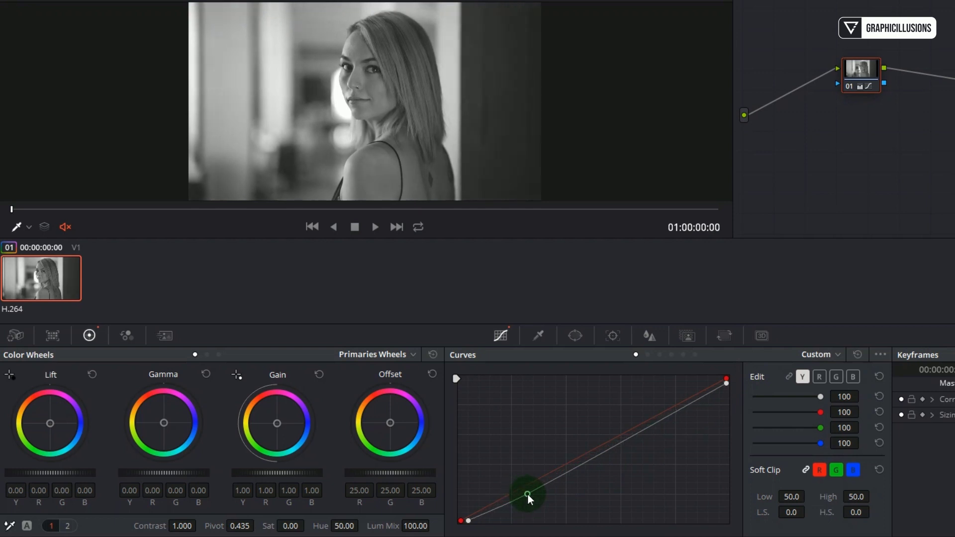
drag(638, 435, 634, 428)
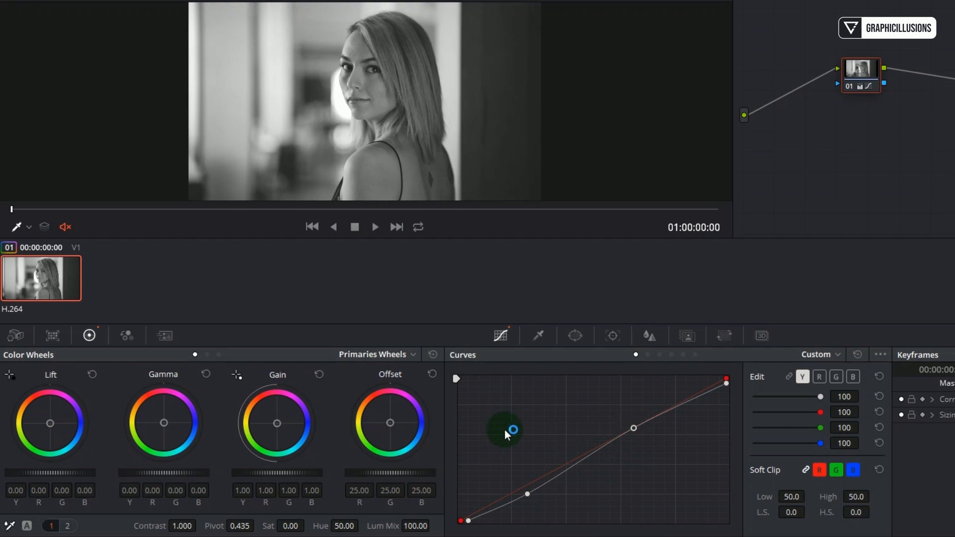
- In the RGB Mixer, set red in Red Output, green in Green Output and blue in Blue Output to 2.00 each
click(118, 335)
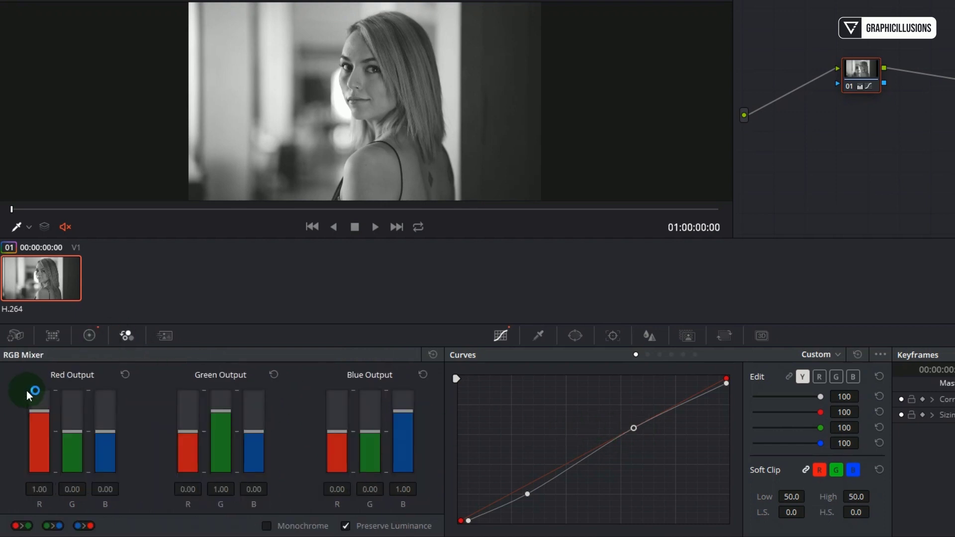
drag(38, 411, 44, 377)
drag(231, 415, 231, 379)
drag(403, 411, 406, 384)
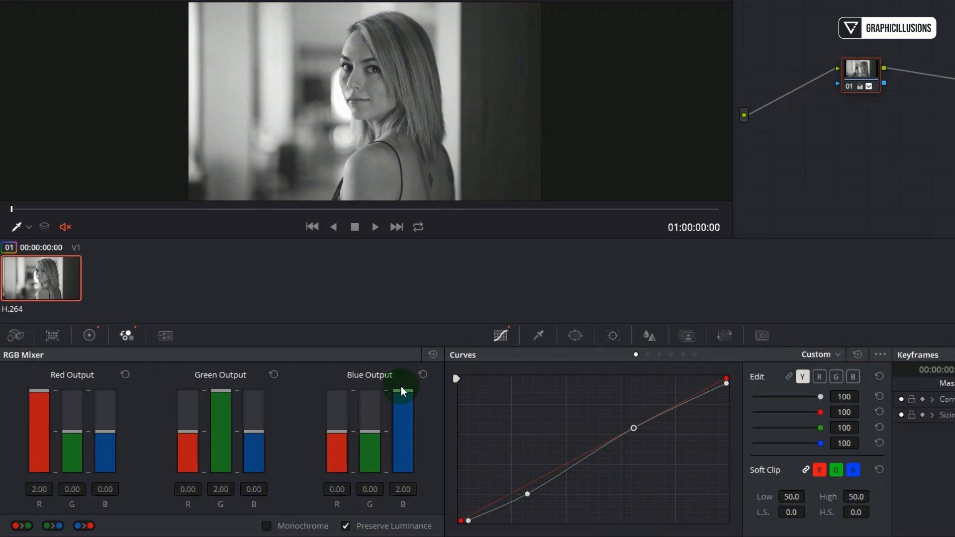
- Set the primary saturation to 50 to restore the image's color
click(95, 335)
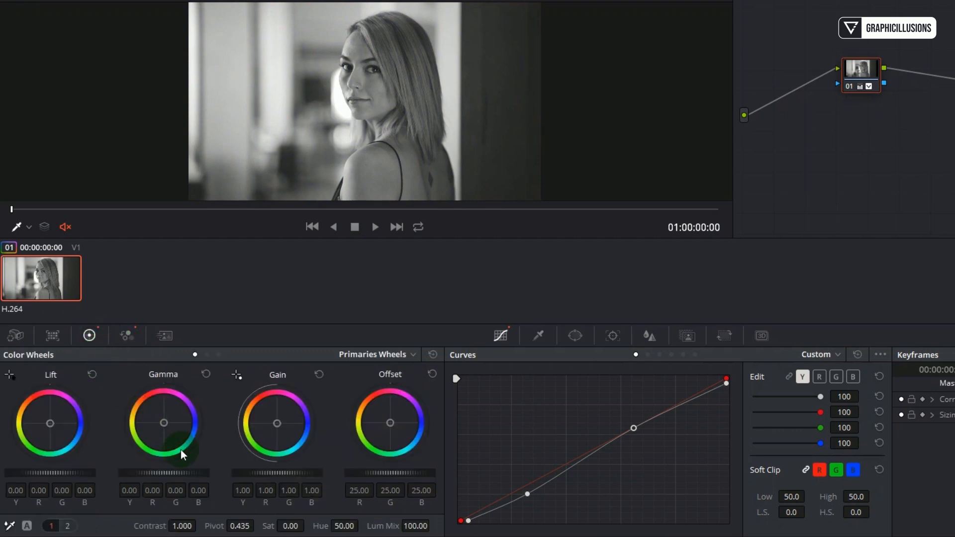
drag(287, 526, 322, 526)
text(50)
key(Return)
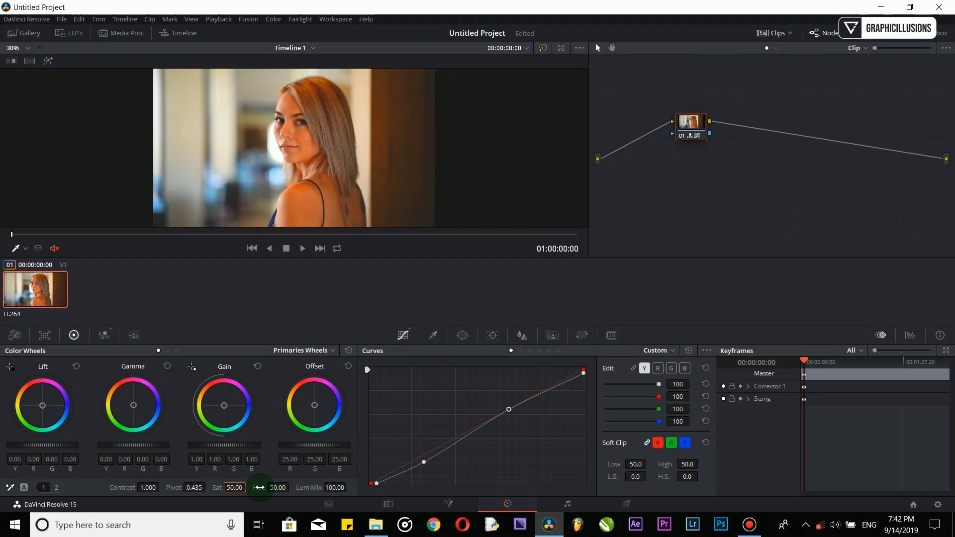
- Add a serial node after node 01
click(632, 159)
right_click(691, 130)
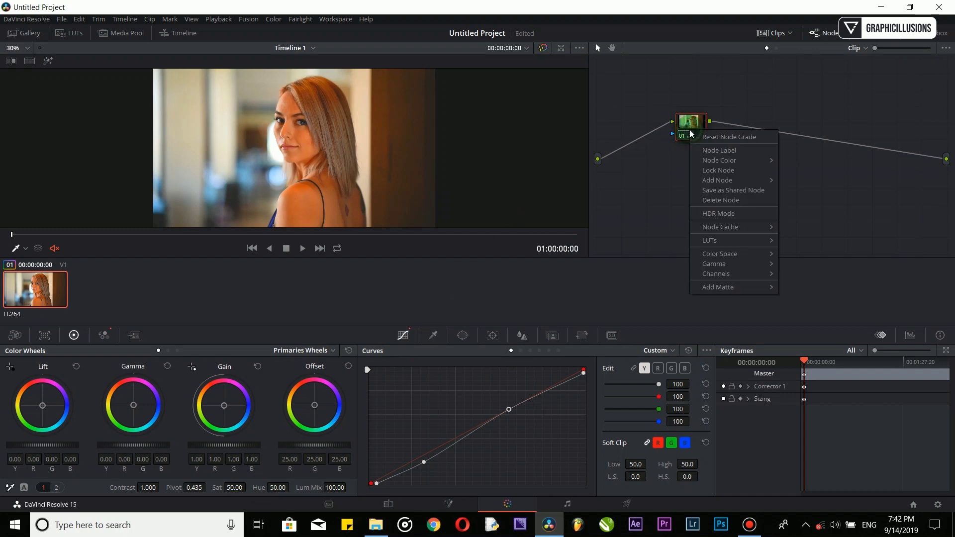
mouse_move(717, 180)
click(784, 183)
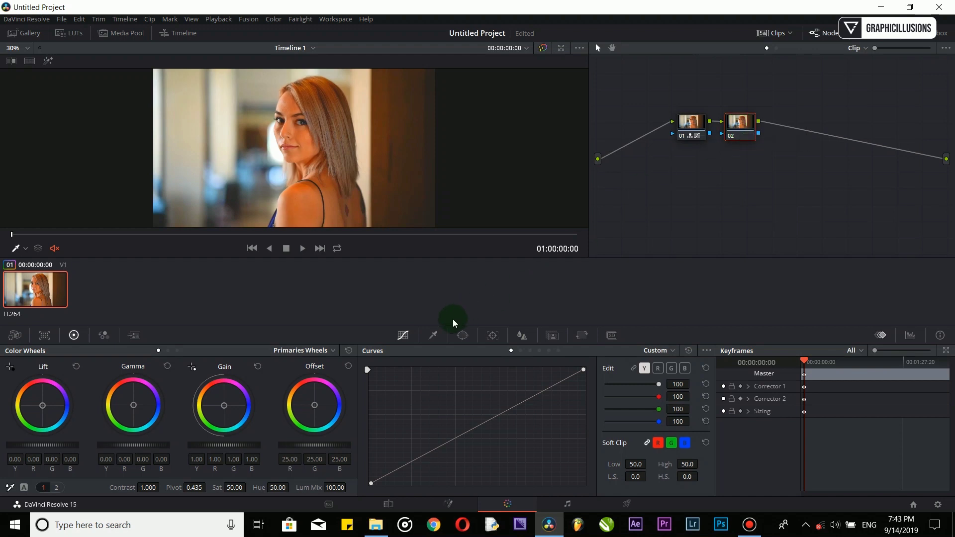
- Qualify the woman's skin on node 02 with Highlight on, sampling shoulder to forehead and adding more of the shoulder to the selection
click(433, 335)
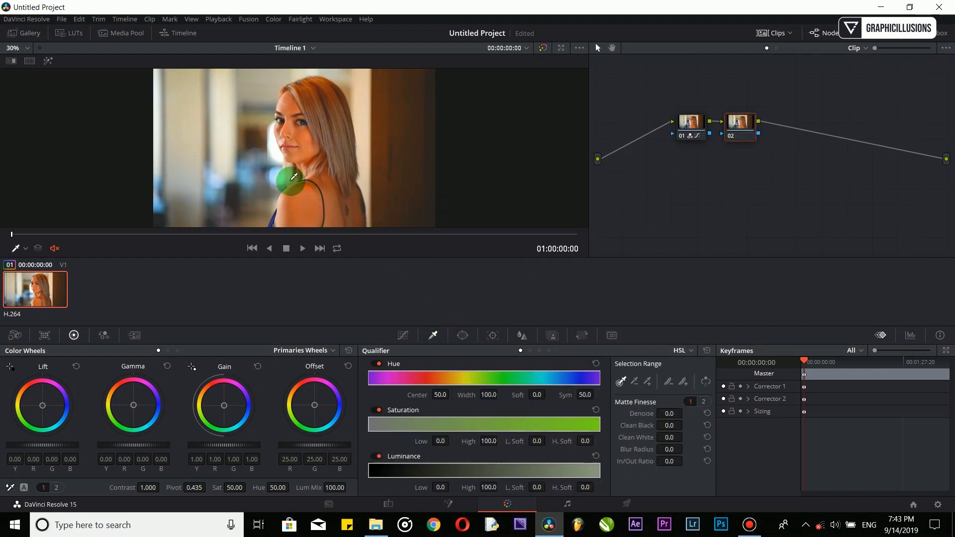
click(47, 60)
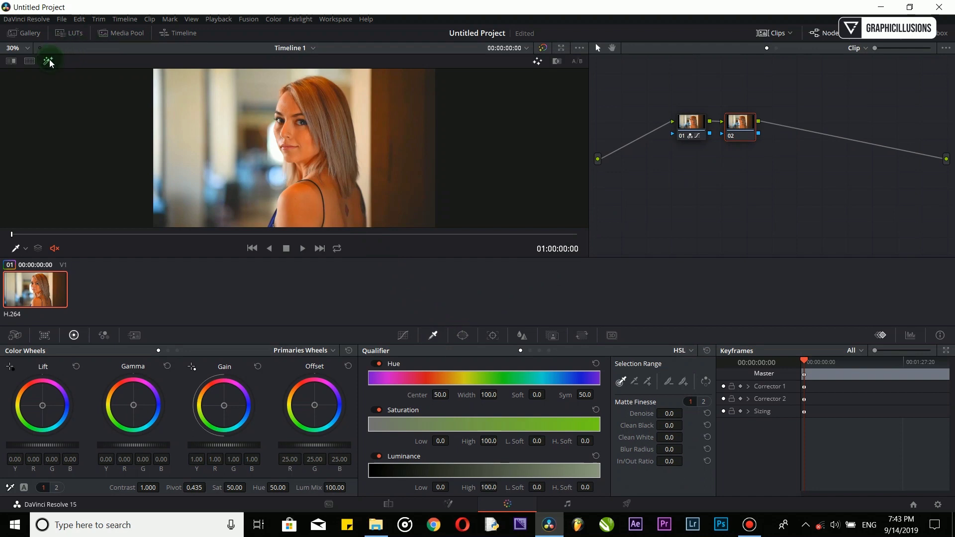
mouse_move(303, 202)
mouse_down()
mouse_move(290, 202)
mouse_move(300, 128)
mouse_move(288, 99)
mouse_up()
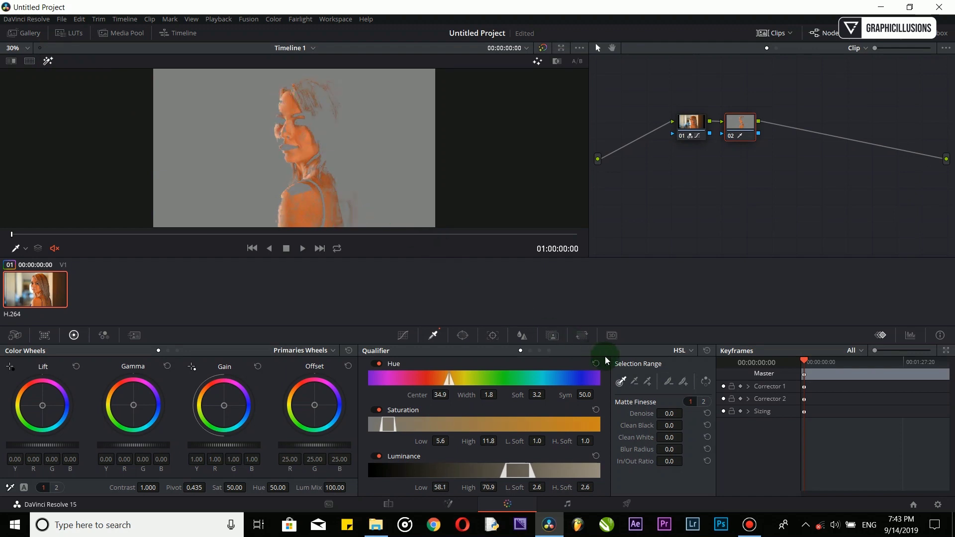
click(648, 383)
drag(284, 205, 319, 185)
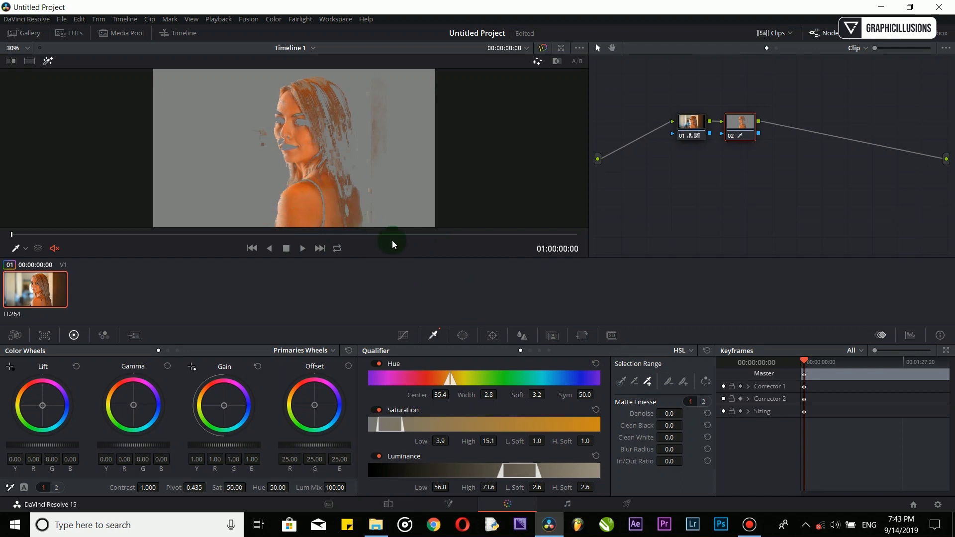
- Add softness to the qualifier selection by sampling across the hair and face, and turn Highlight off
click(683, 381)
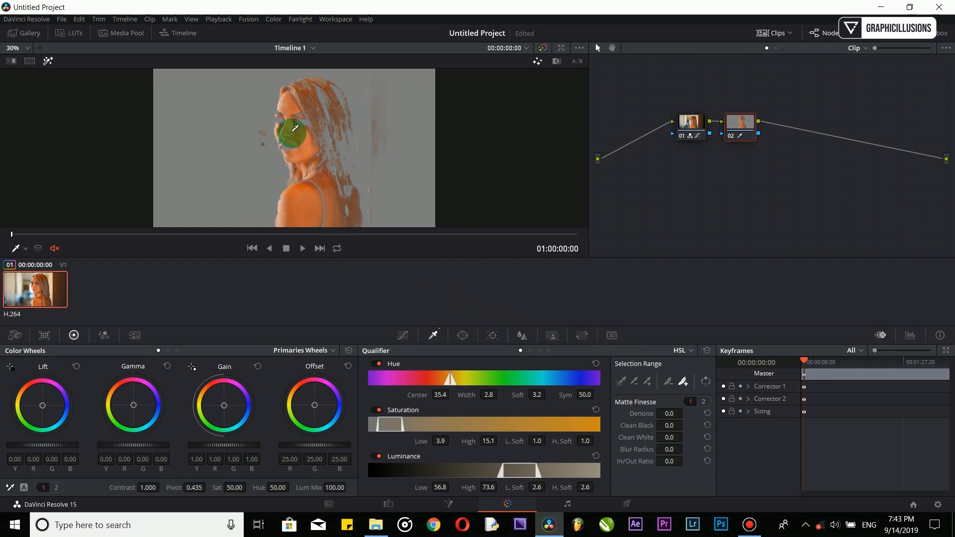
mouse_move(308, 94)
mouse_down()
mouse_move(299, 120)
mouse_move(284, 99)
mouse_move(287, 130)
mouse_move(333, 160)
mouse_up()
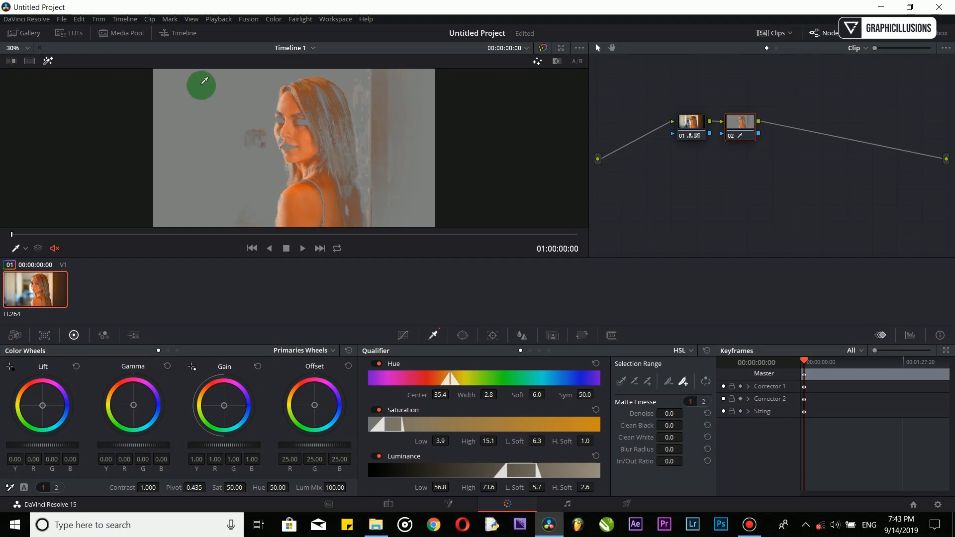
click(49, 61)
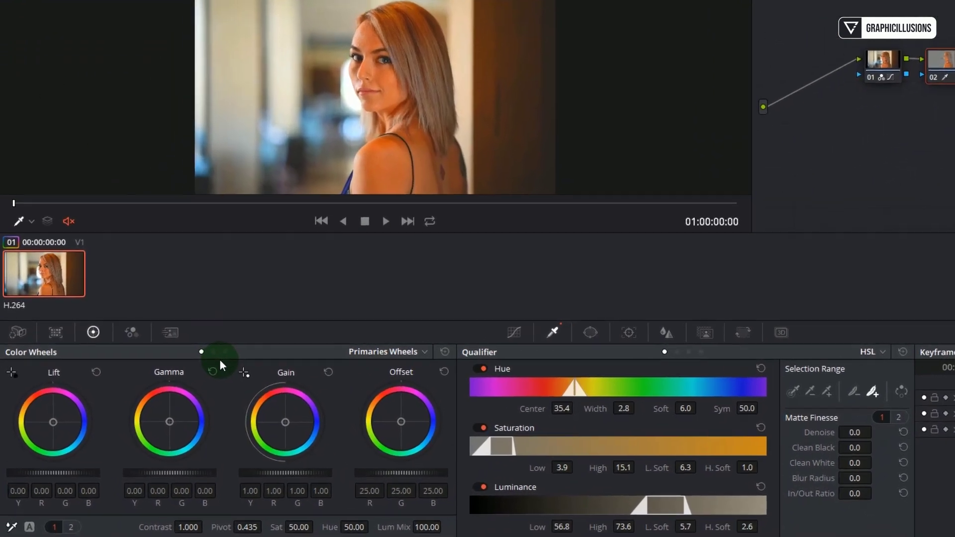
- With the Log wheels, shift midtones to orange (0.15, -0.03, -0.16) and highlights to blue (-0.14, 0.02, 0.16), and set the low range to 0.447
click(214, 354)
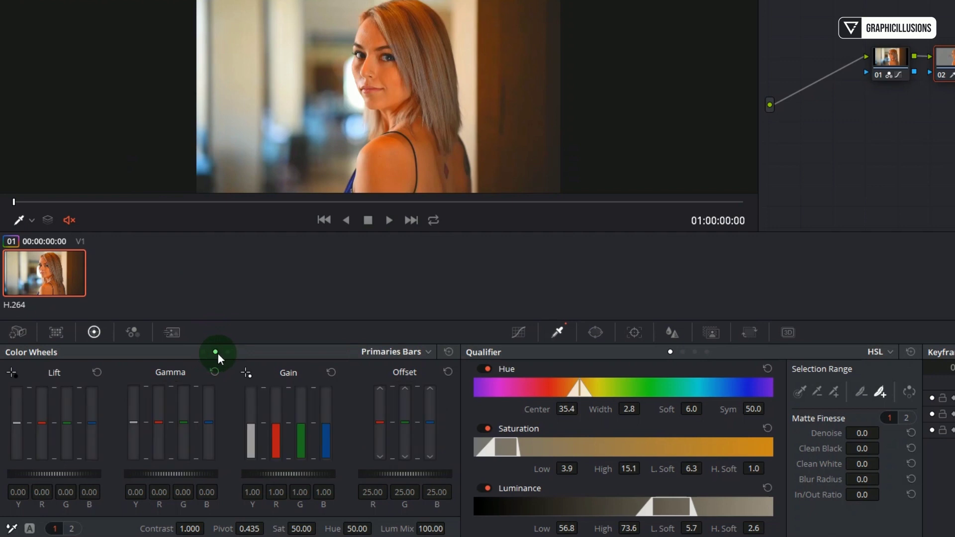
click(226, 351)
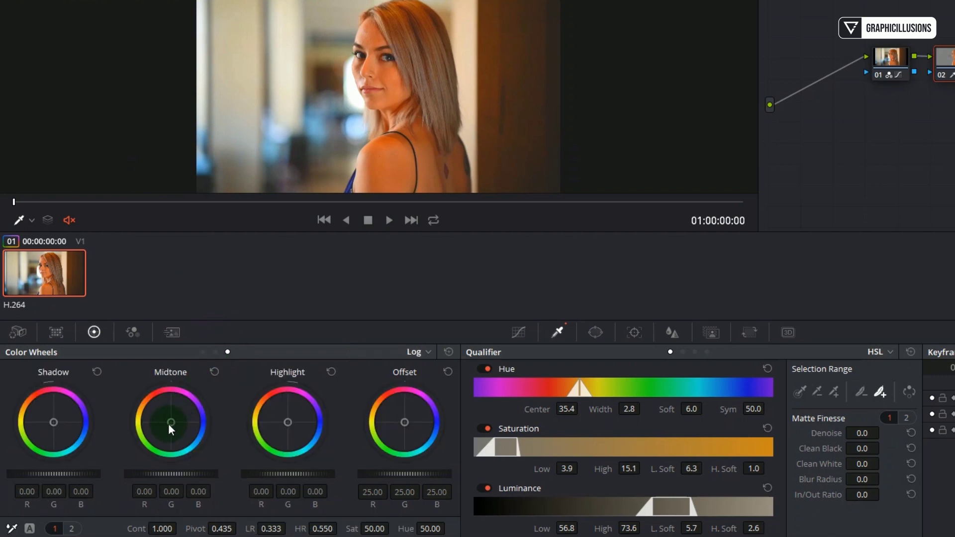
drag(168, 423, 605, 236)
drag(154, 404, 153, 402)
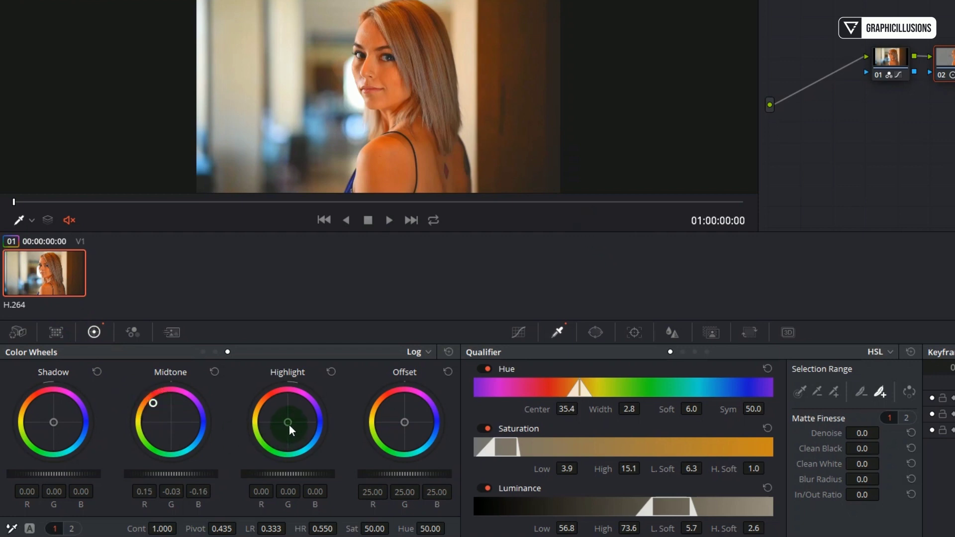
mouse_move(288, 424)
mouse_down()
mouse_move(323, 460)
mouse_move(293, 429)
mouse_up()
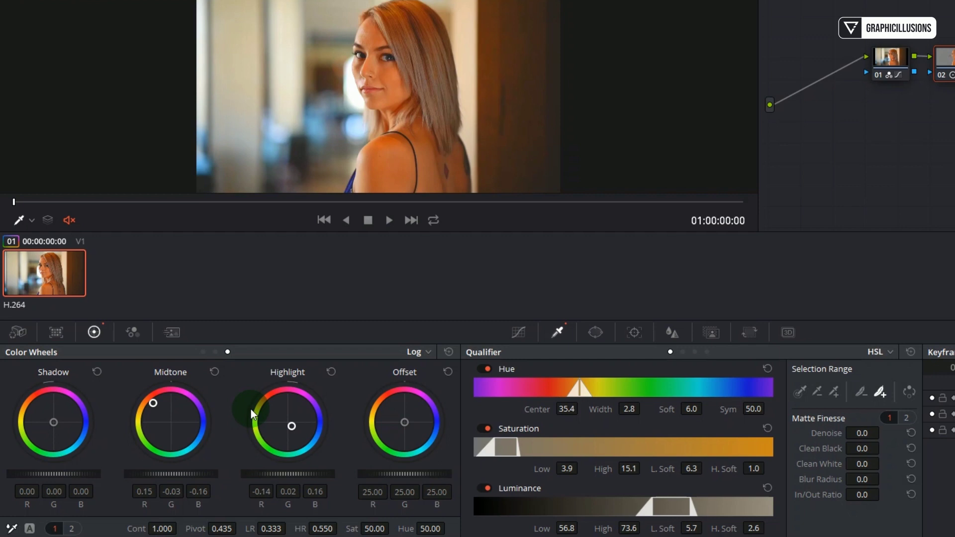
drag(270, 529, 317, 529)
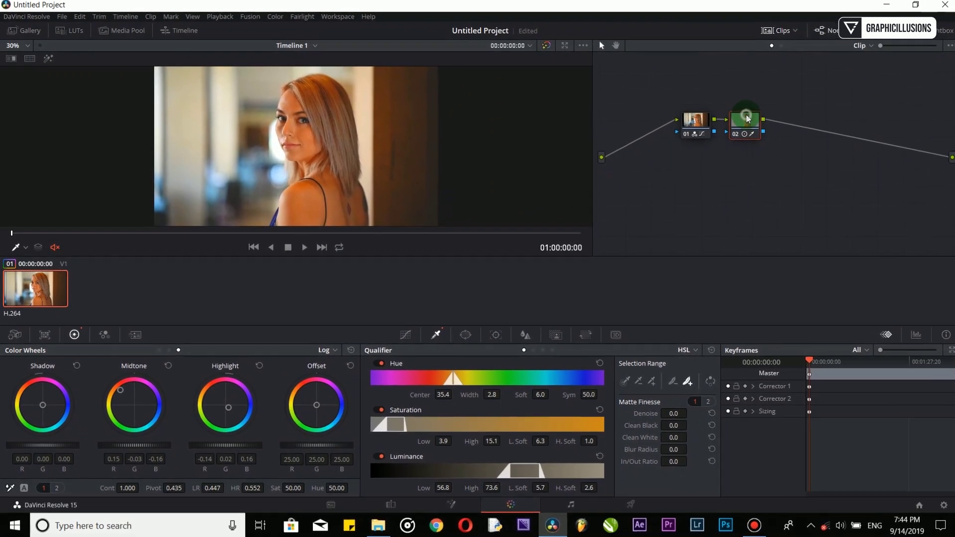
- Add another serial node after node 02
right_click(748, 118)
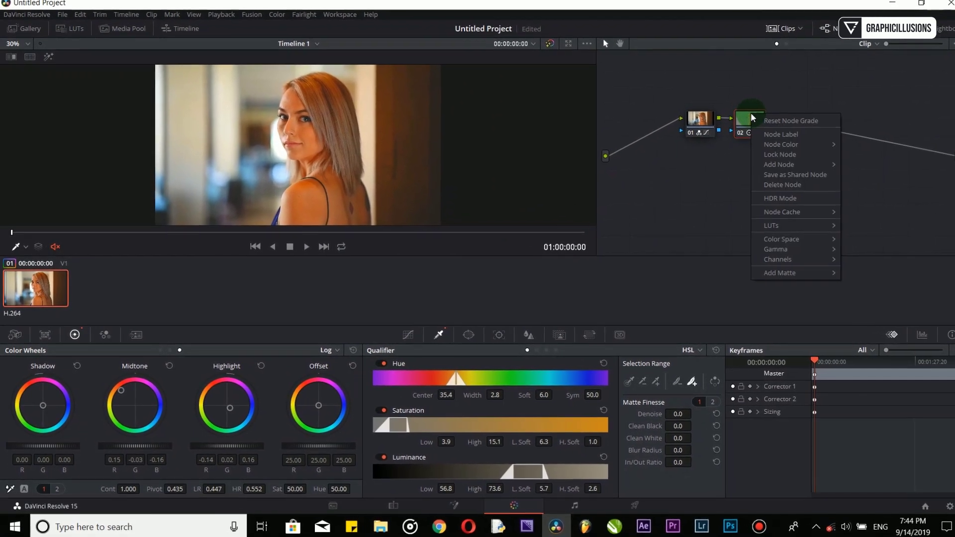
mouse_move(776, 166)
click(884, 161)
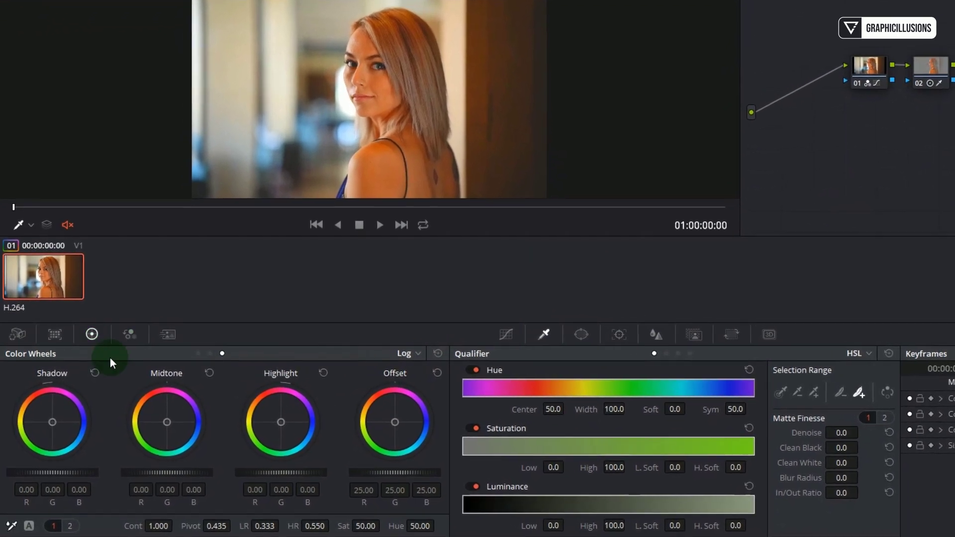
- With the Primaries wheels, warm the gamma slightly and shift the gain toward blue, reaching 1.01, 0.89, 1.03 and 1.15
click(197, 353)
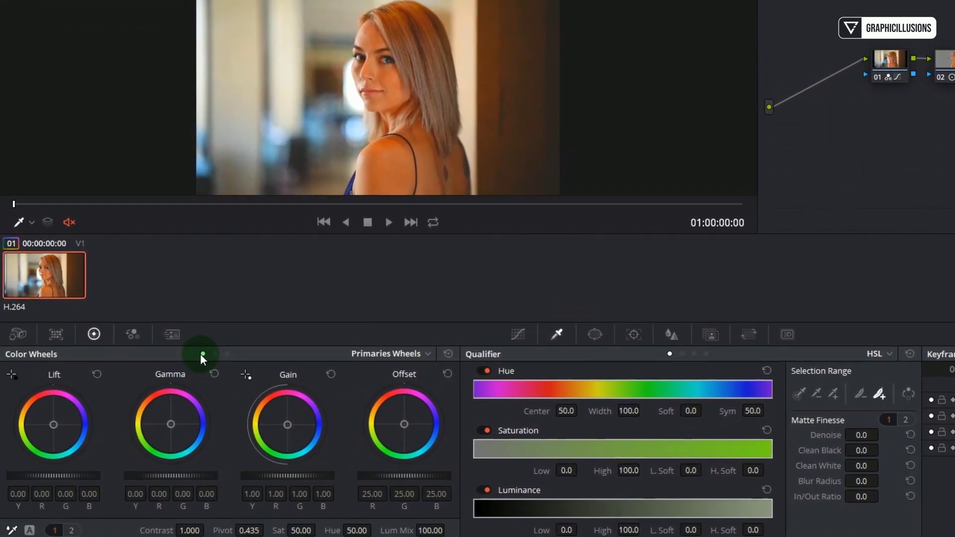
drag(169, 422, 169, 422)
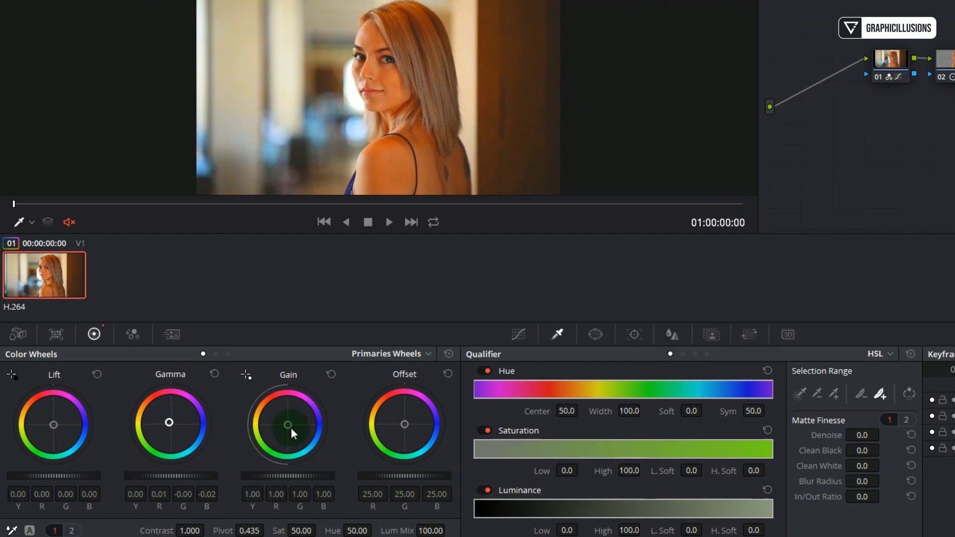
drag(288, 425, 290, 427)
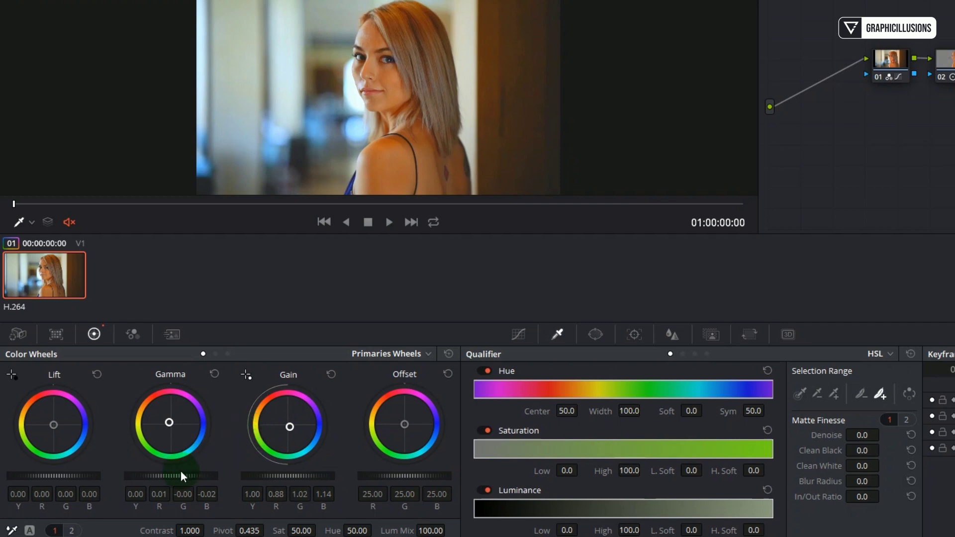
drag(176, 474, 138, 491)
drag(299, 476, 248, 479)
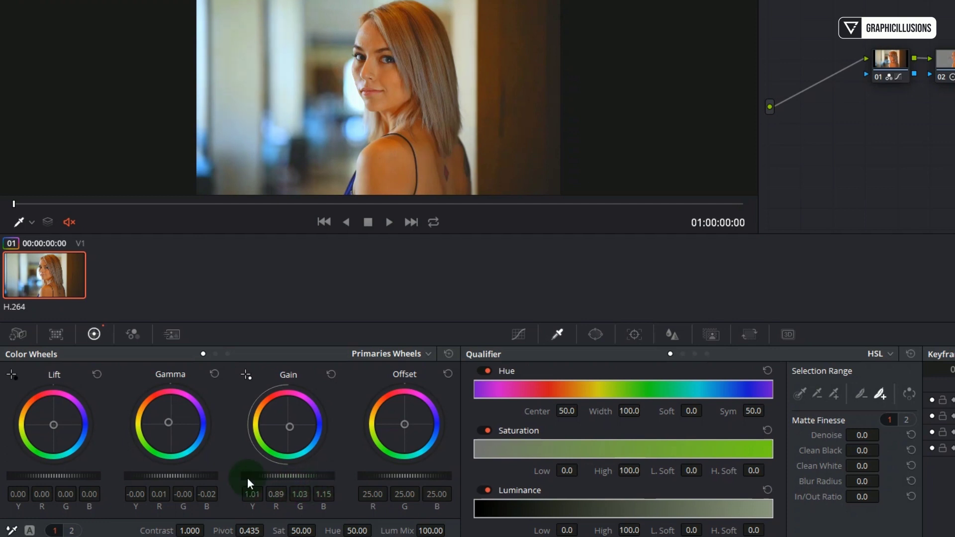
click(394, 408)
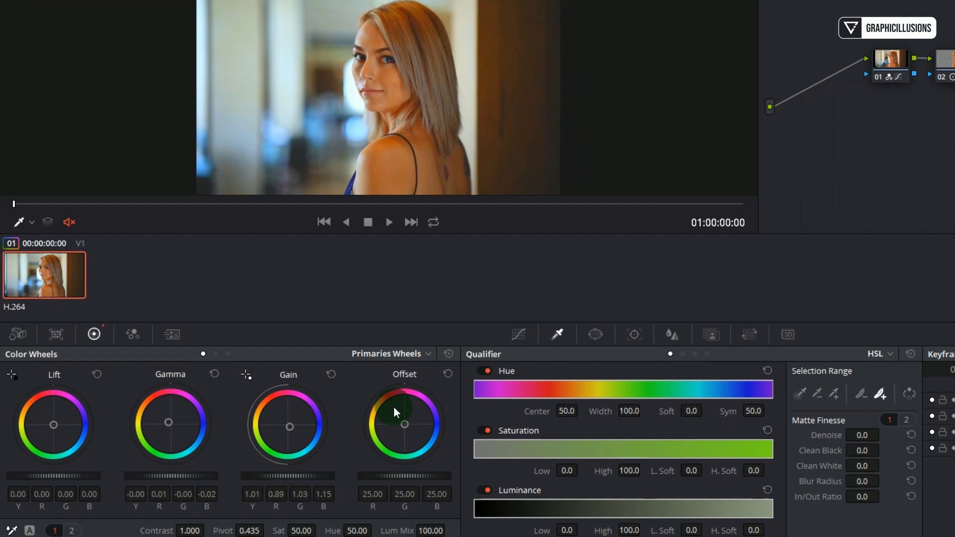
- Shape the new node's luma curve with an anchored shadow point, a lowered midtone point and a raised highlight point
click(520, 334)
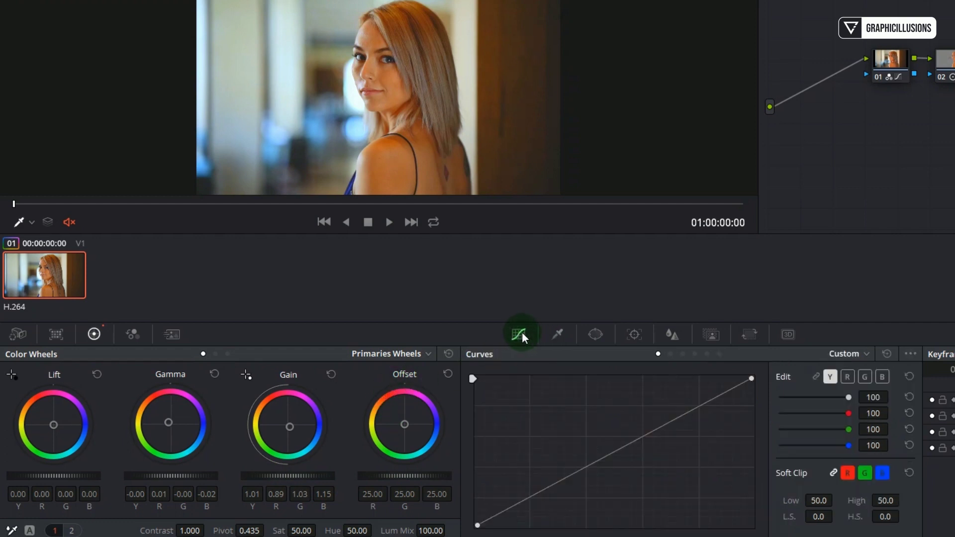
click(524, 501)
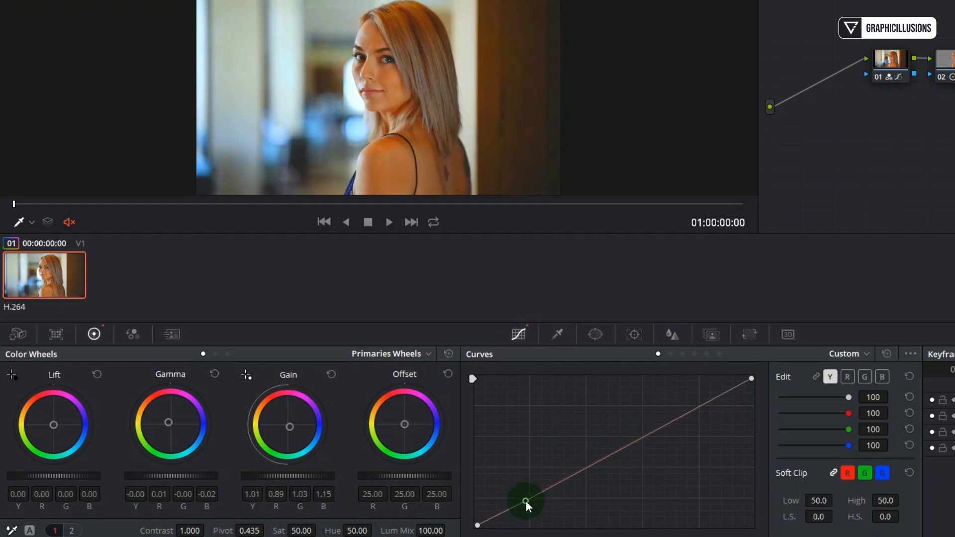
click(613, 454)
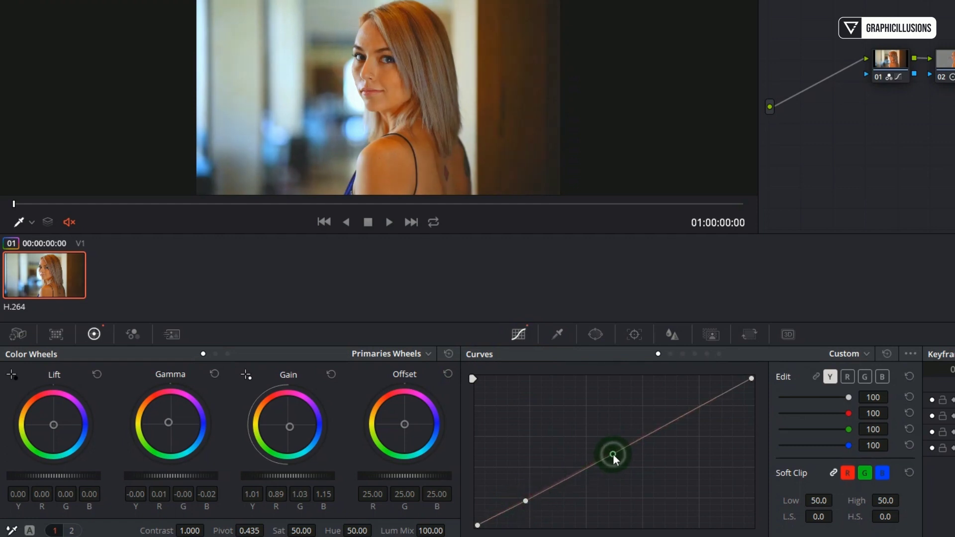
drag(614, 455, 619, 461)
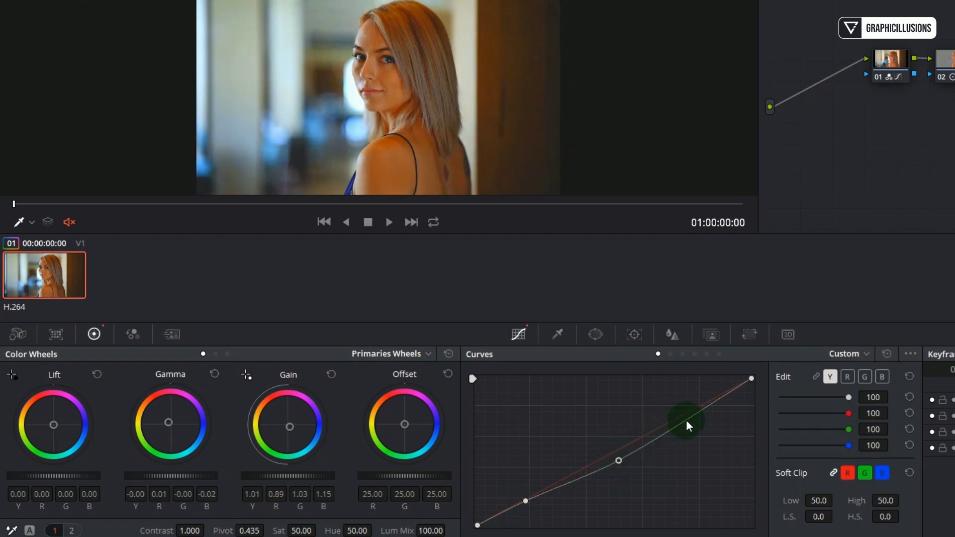
drag(688, 419, 687, 412)
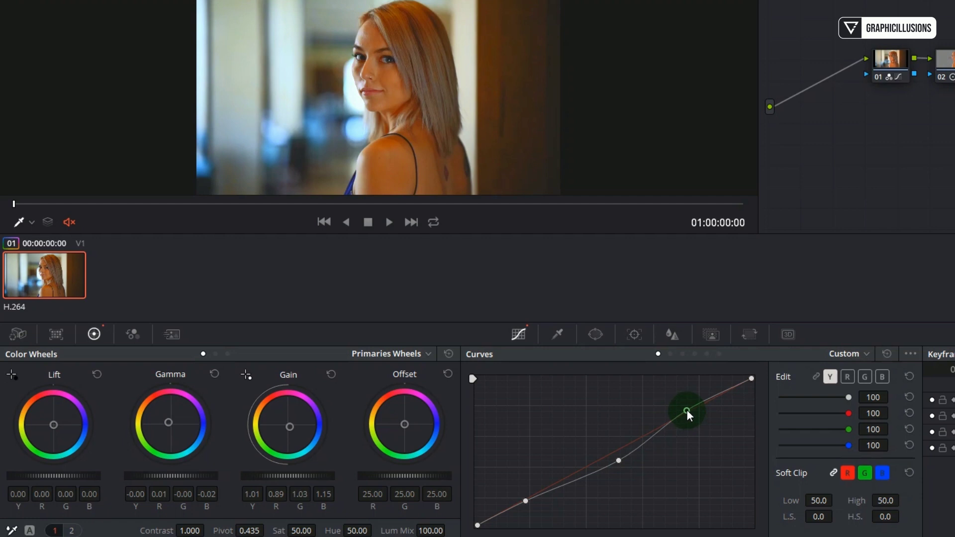
mouse_move(616, 473)
mouse_down()
mouse_move(611, 455)
mouse_move(611, 465)
mouse_up()
- Shape the red curve with lowered shadow and midtone points and a raised highlight point, and slightly lower the green curve's midtones
click(848, 377)
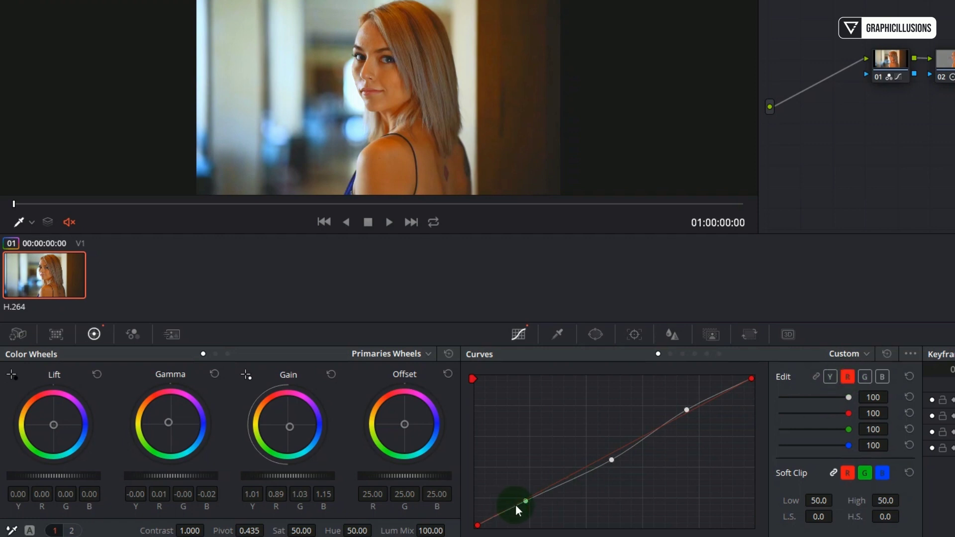
drag(518, 505, 533, 508)
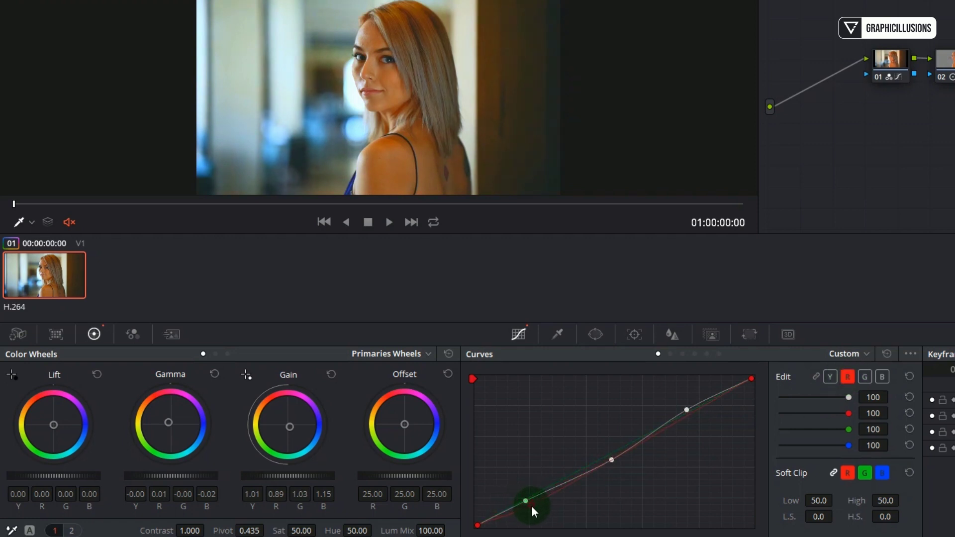
click(595, 472)
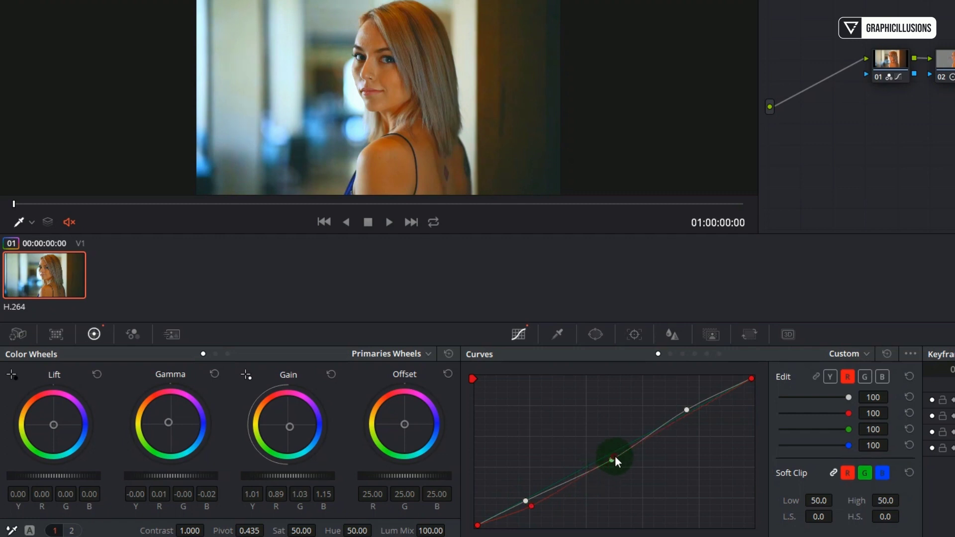
click(700, 407)
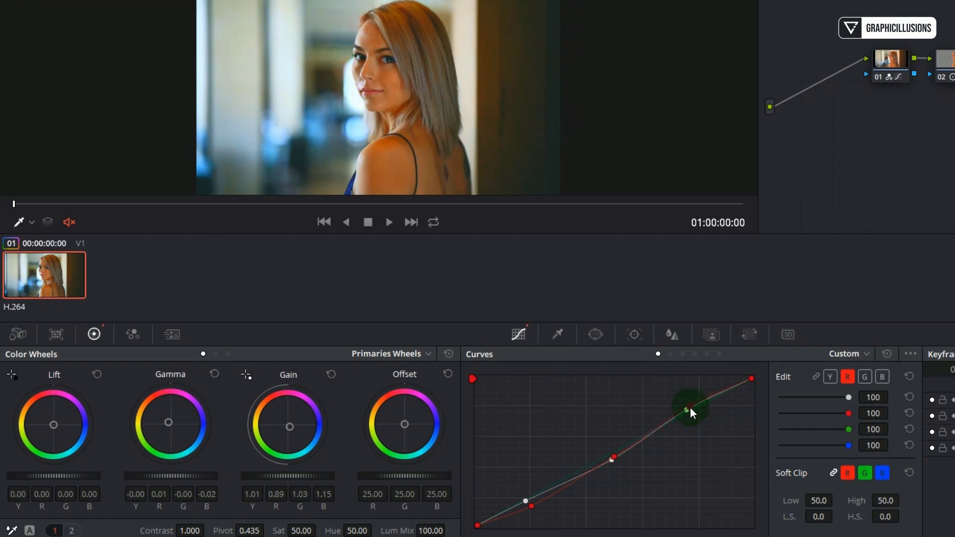
click(864, 379)
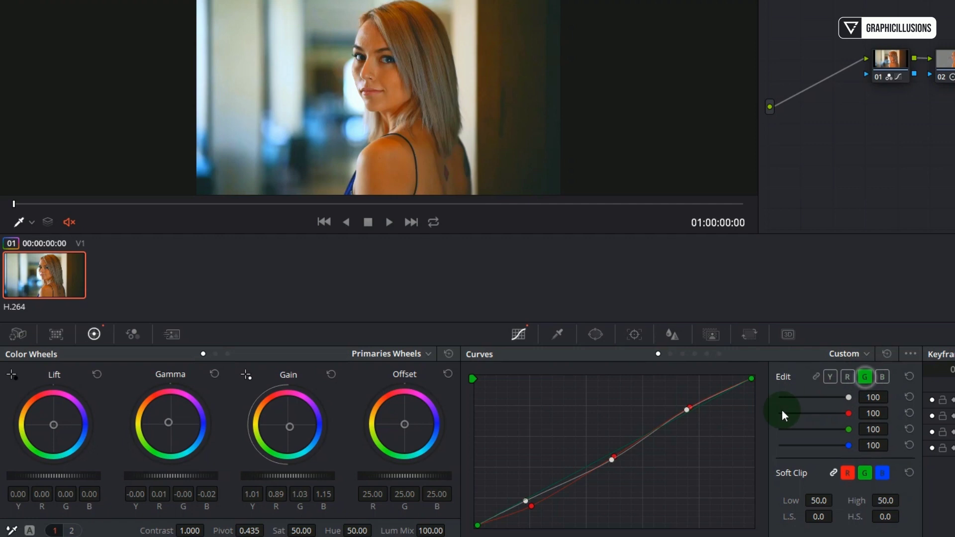
drag(610, 453, 612, 460)
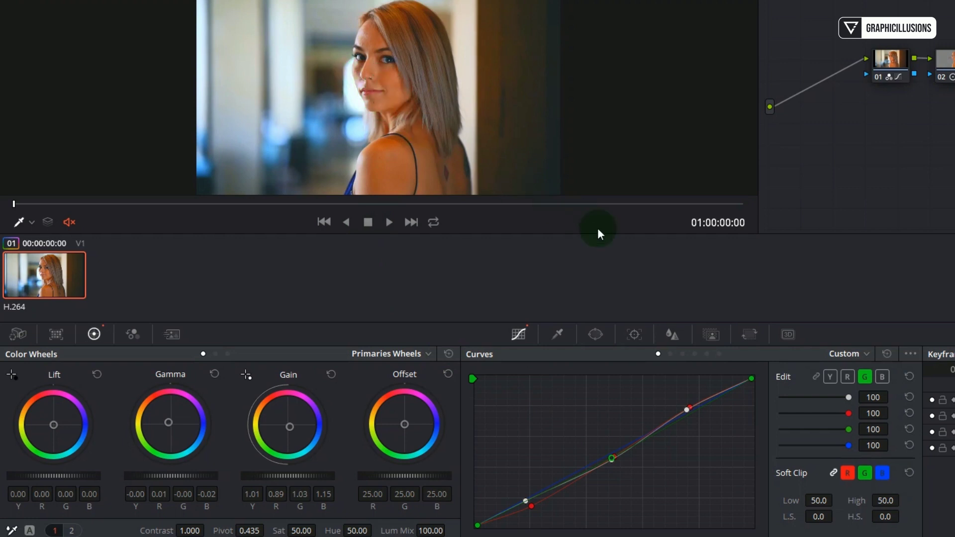
- Shape the blue curve with a lowered shadow point and raised midtone and highlight points
click(884, 377)
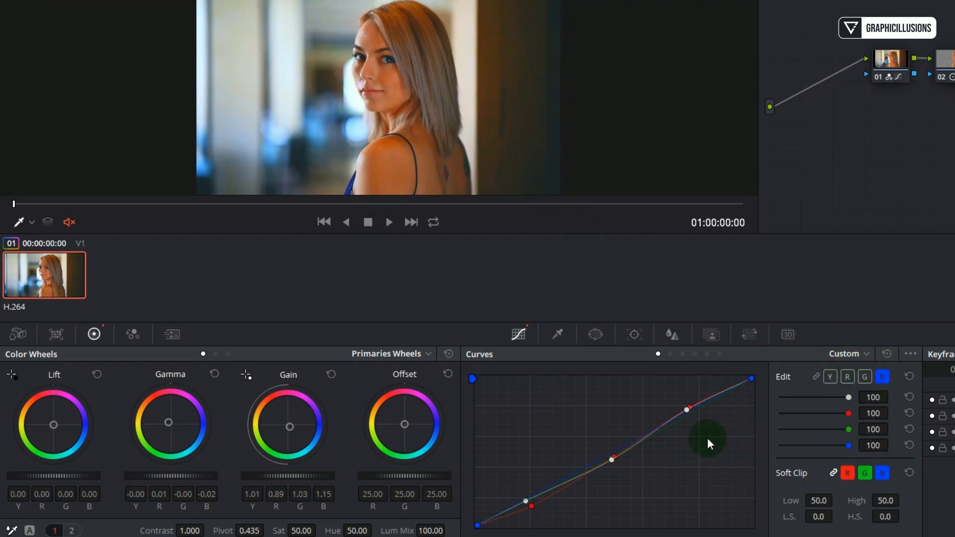
drag(600, 463, 602, 453)
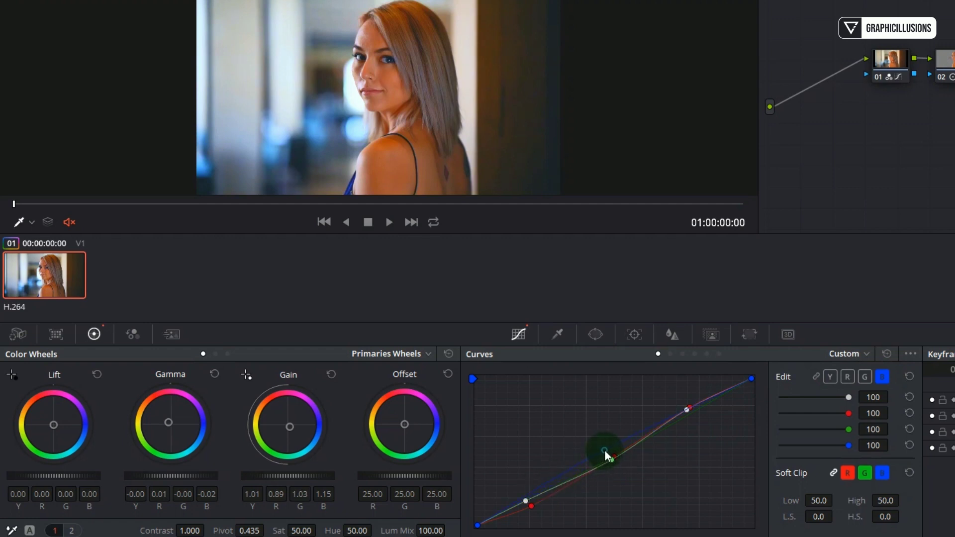
drag(534, 490, 526, 504)
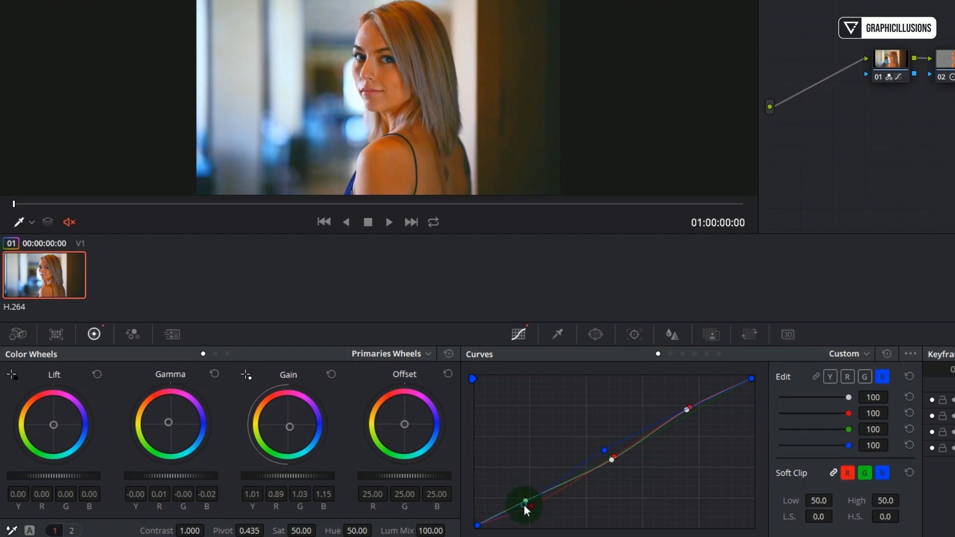
click(711, 397)
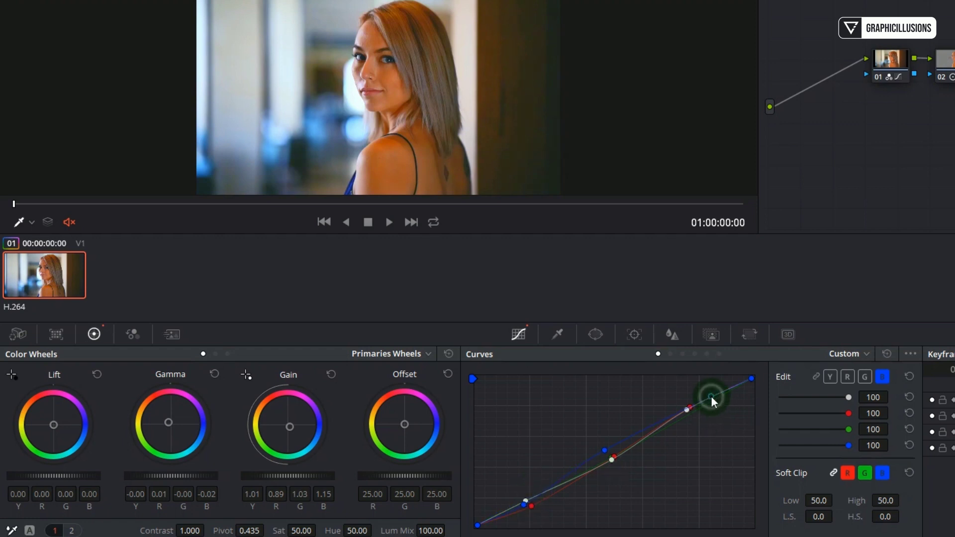
drag(688, 406, 691, 409)
click(606, 450)
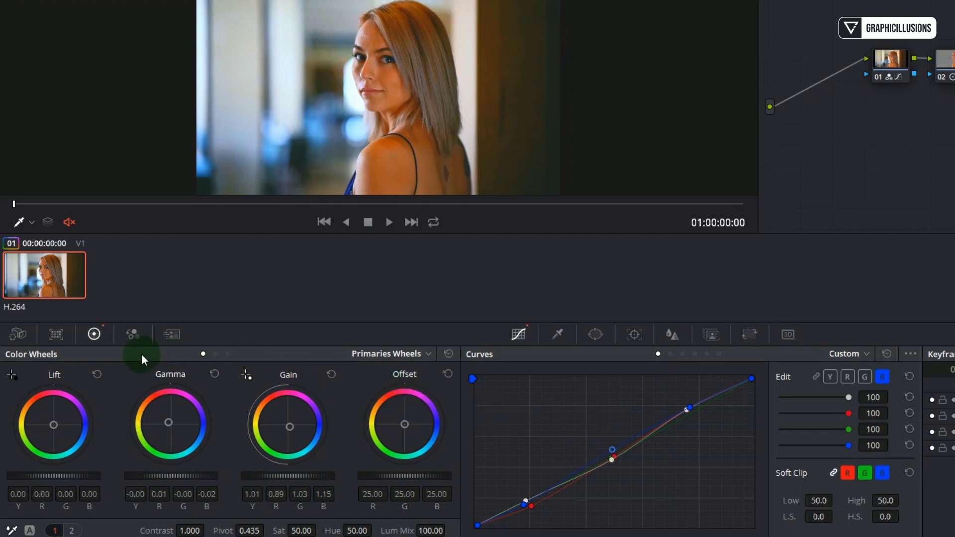
- With the Primaries Bars, set the lift red to -0.01 and the gamma green to -0.01
click(133, 338)
click(95, 336)
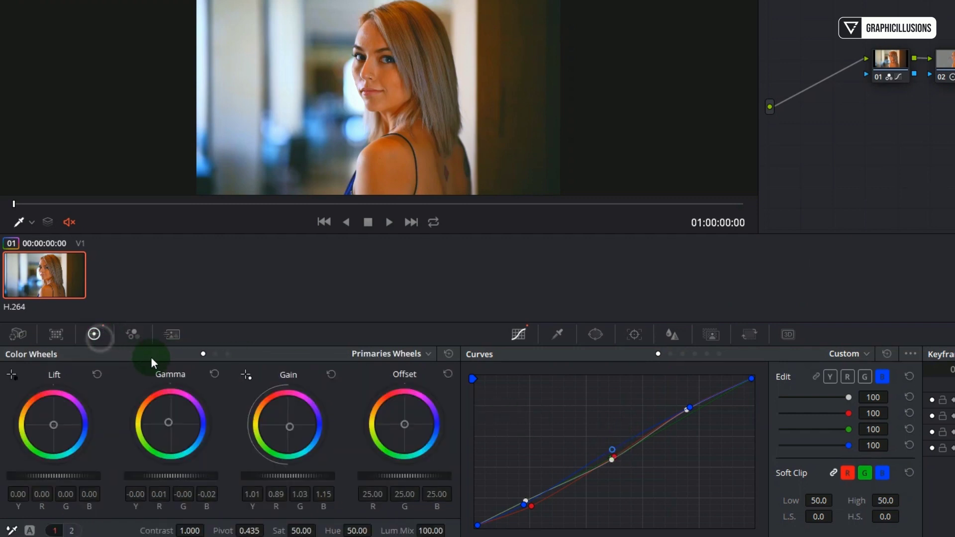
click(216, 354)
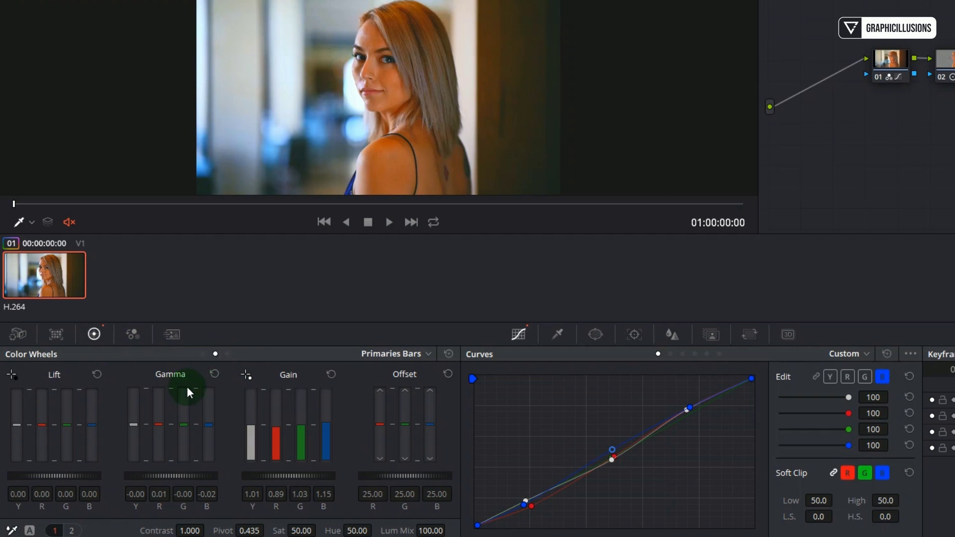
drag(40, 424, 41, 423)
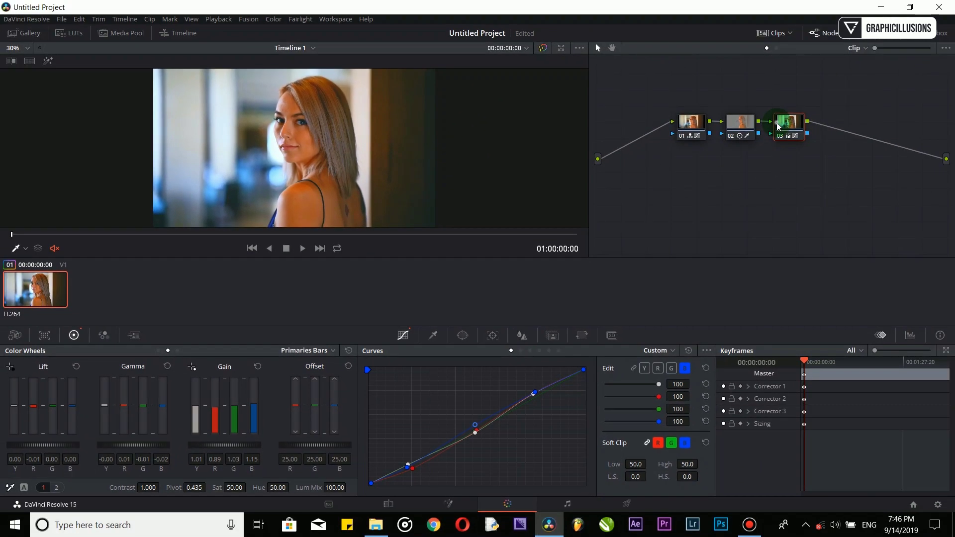
- Add another serial node after node 03
right_click(779, 125)
mouse_move(841, 173)
click(896, 177)
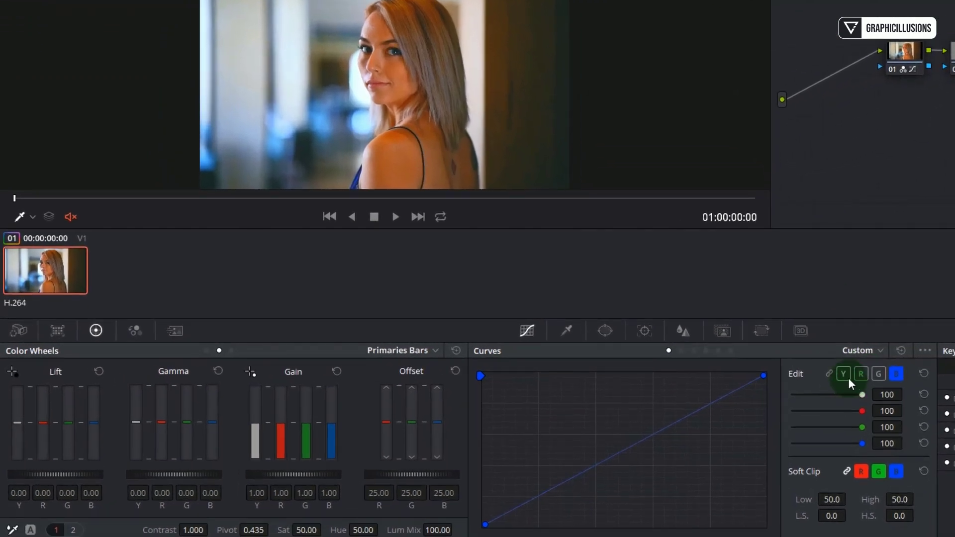
- On the new node, raise the luma curve's midtones very slightly and lower the red curve's midtones
click(848, 377)
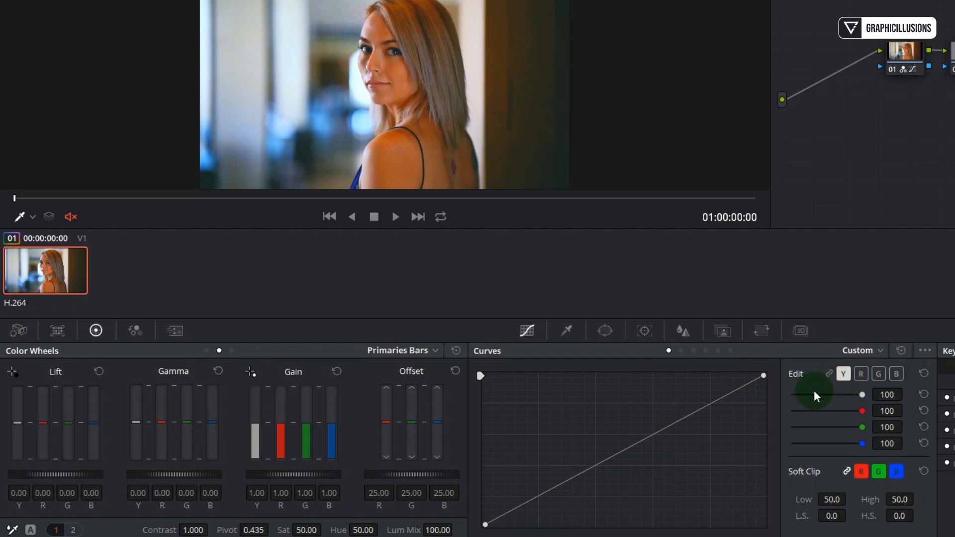
drag(612, 453, 621, 446)
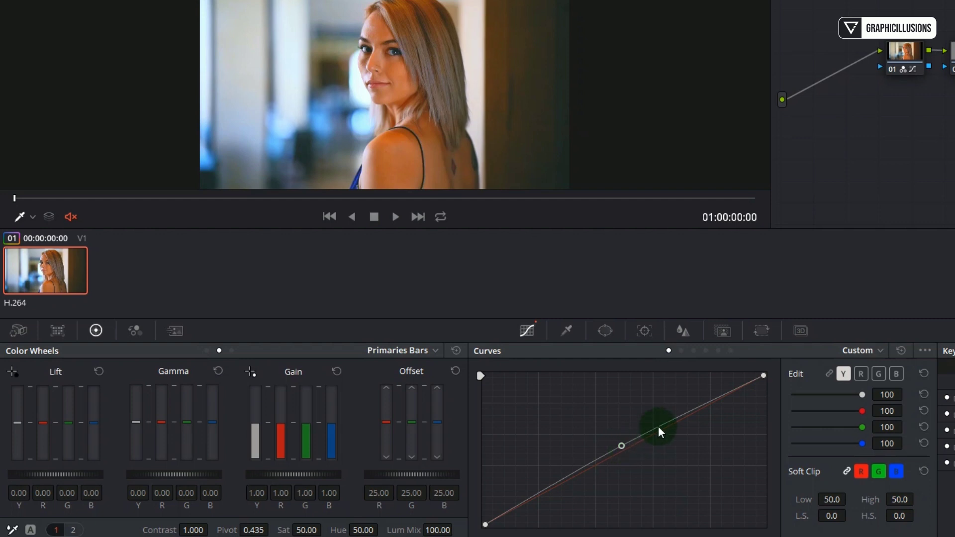
click(862, 374)
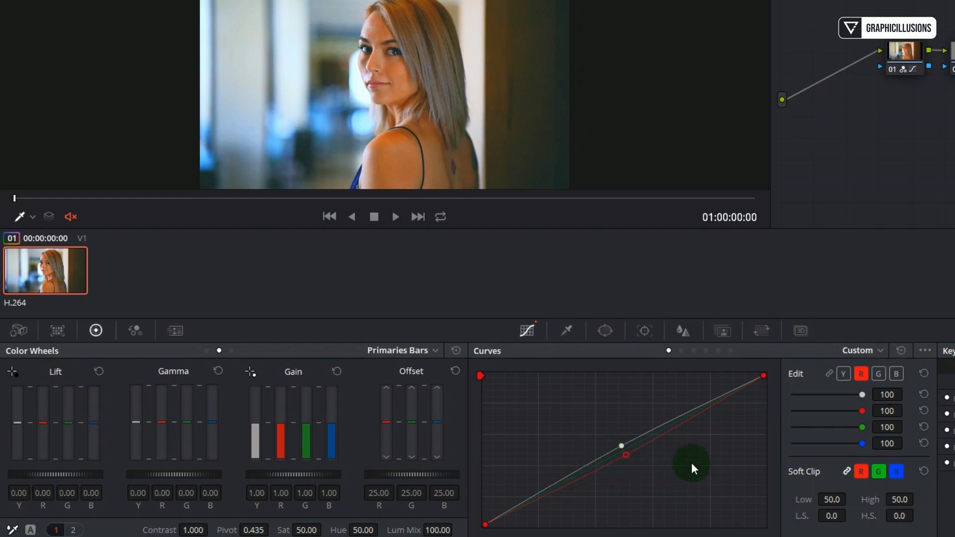
click(878, 374)
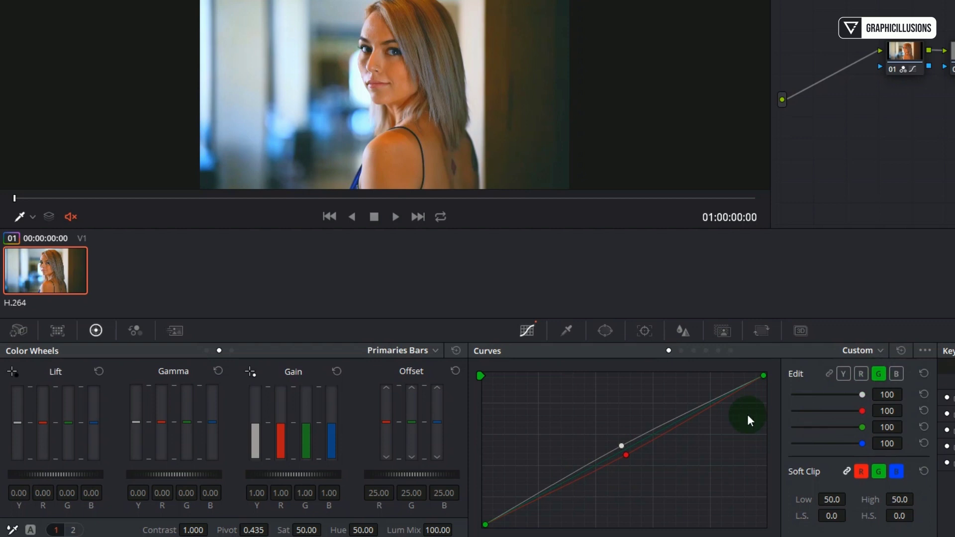
click(625, 449)
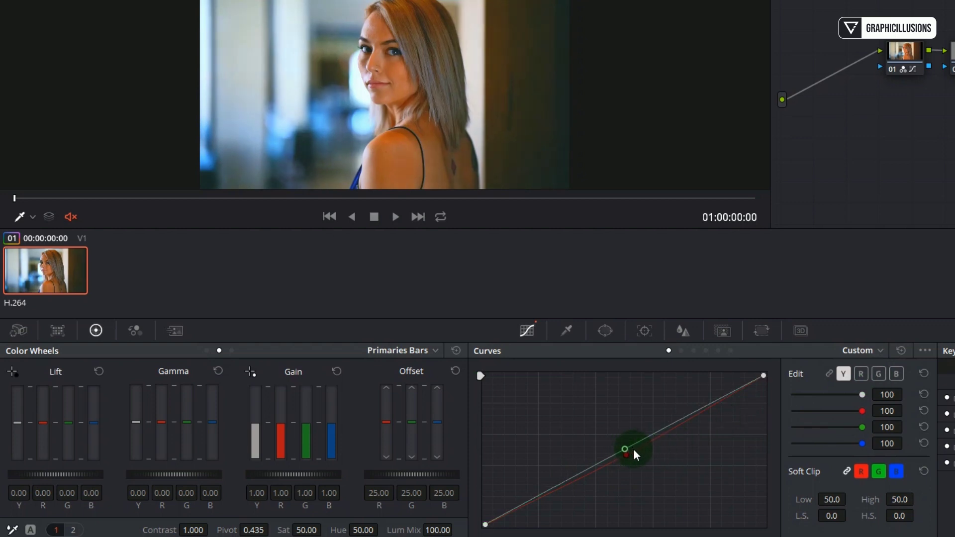
- Slightly lower the green curve's midtones and the blue curve's shadows on node 04
click(879, 376)
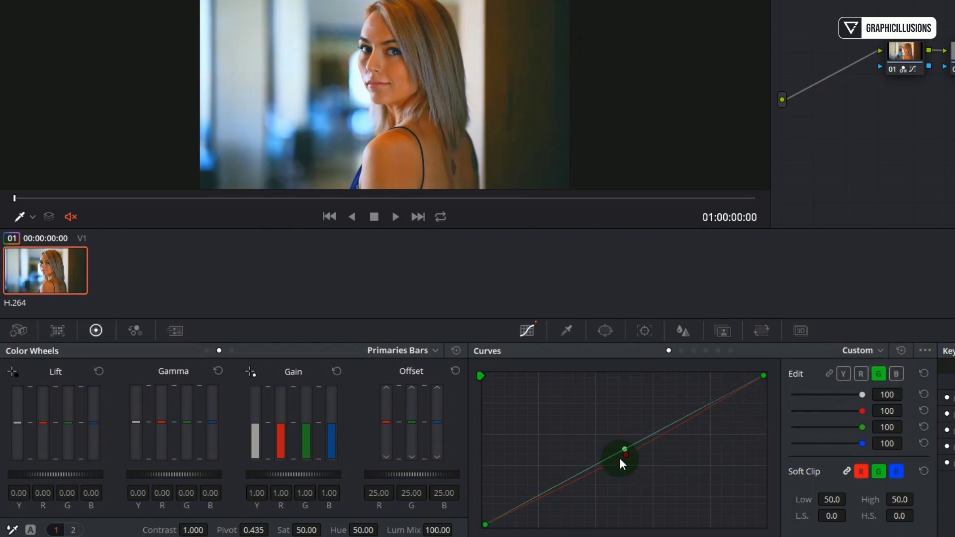
drag(615, 454, 623, 455)
click(899, 376)
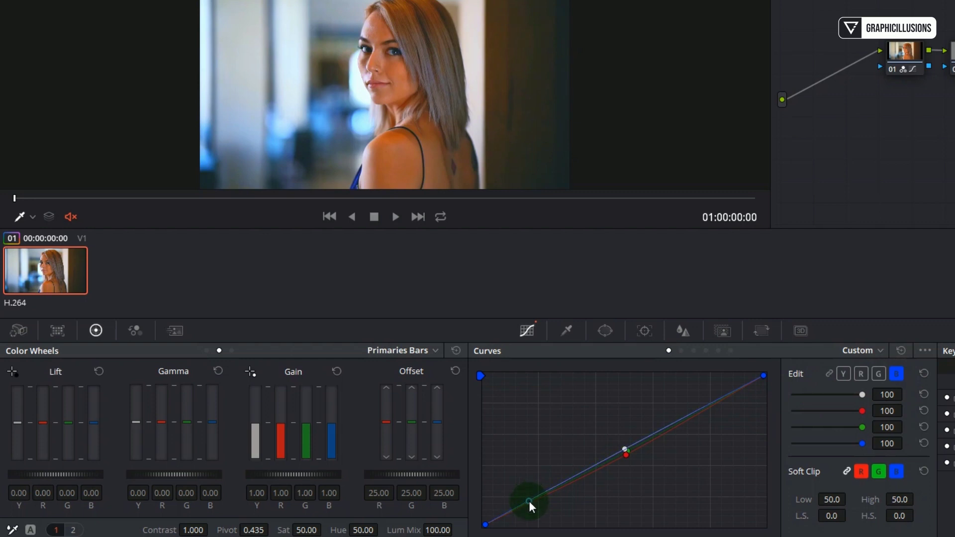
drag(529, 499, 531, 502)
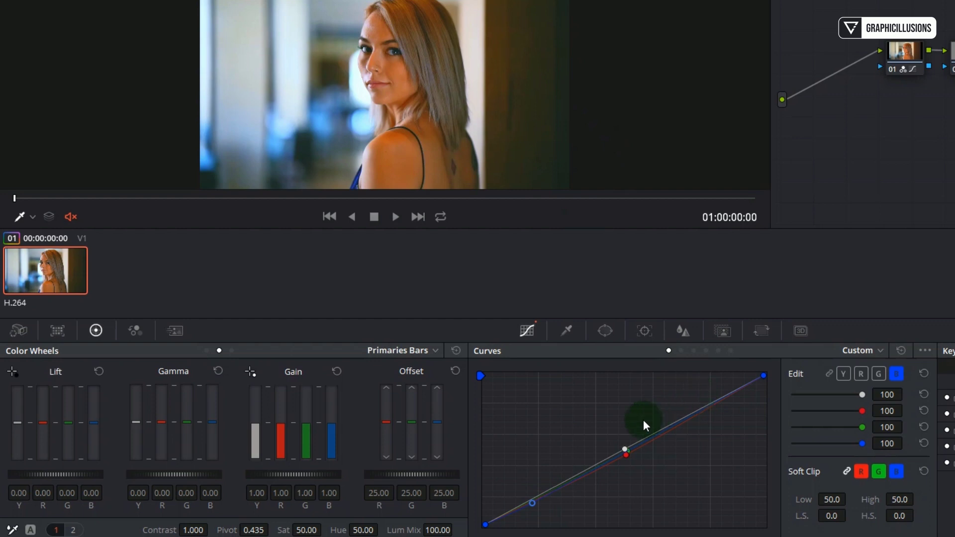
- Cool the image by setting node 04's color temperature to -50.0
click(73, 530)
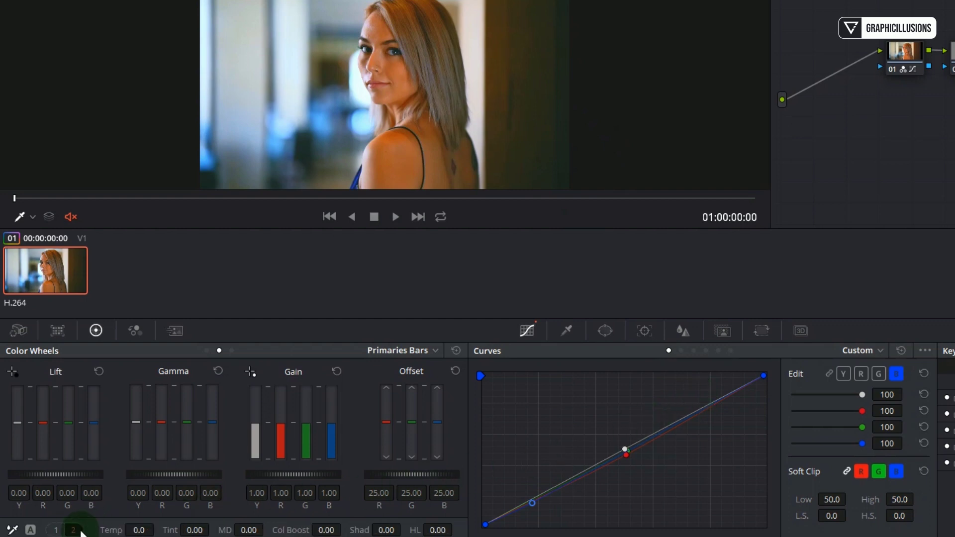
drag(139, 530, 137, 531)
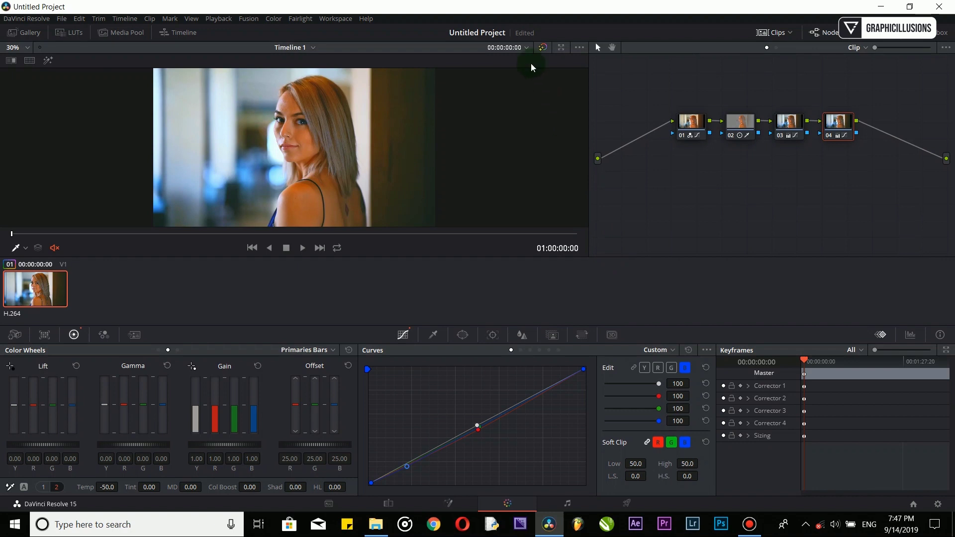
- Compare the graded and ungraded image at several frames throughout the clip
click(542, 47)
click(542, 47)
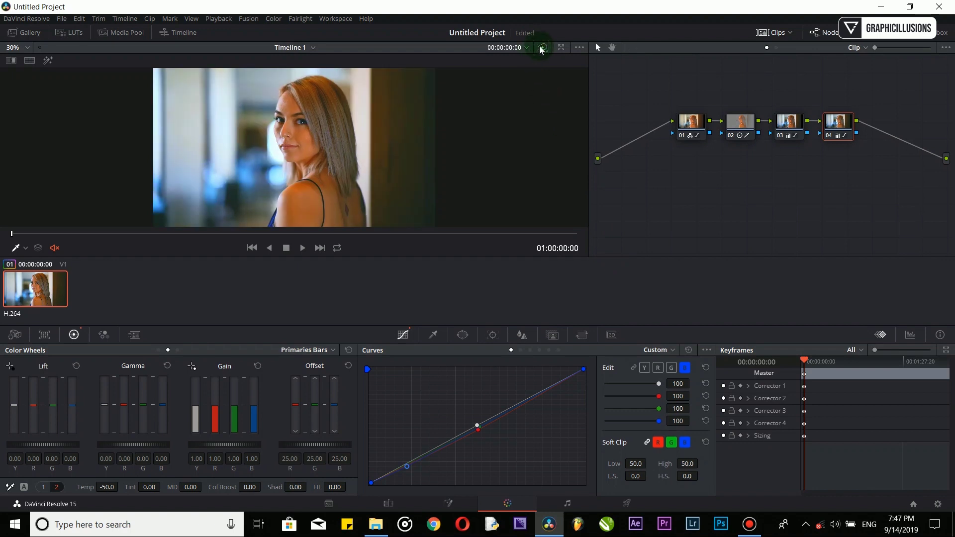
drag(49, 238, 70, 235)
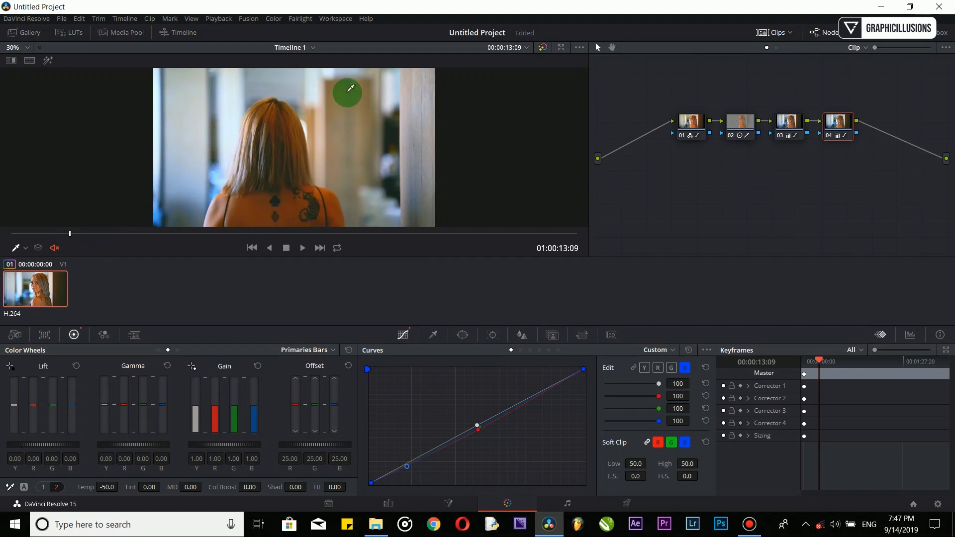
click(155, 235)
drag(162, 239, 240, 238)
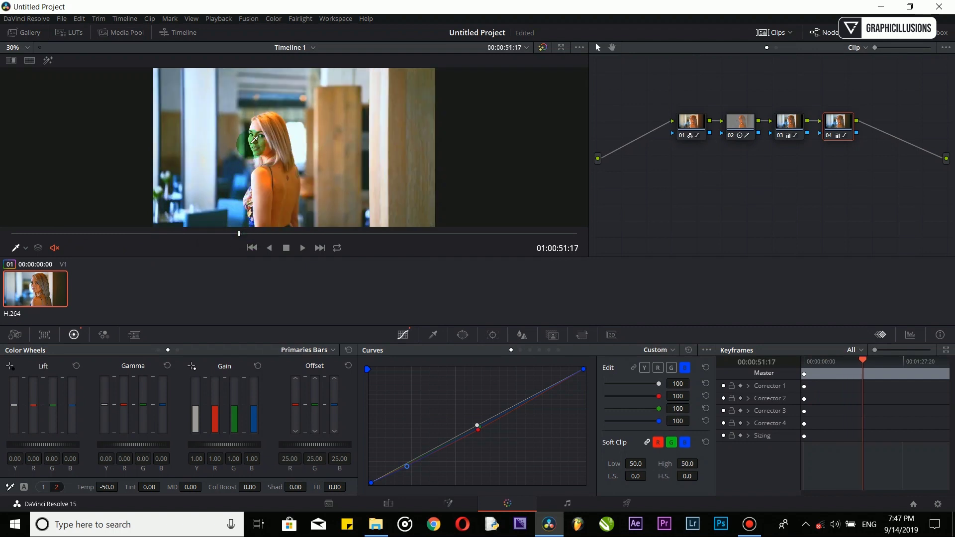
click(543, 49)
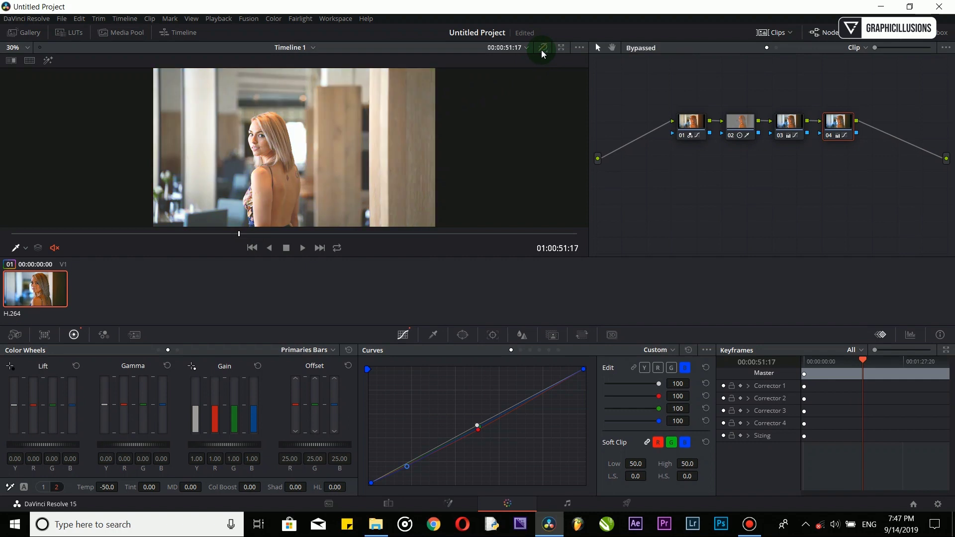
click(543, 48)
drag(307, 236, 330, 233)
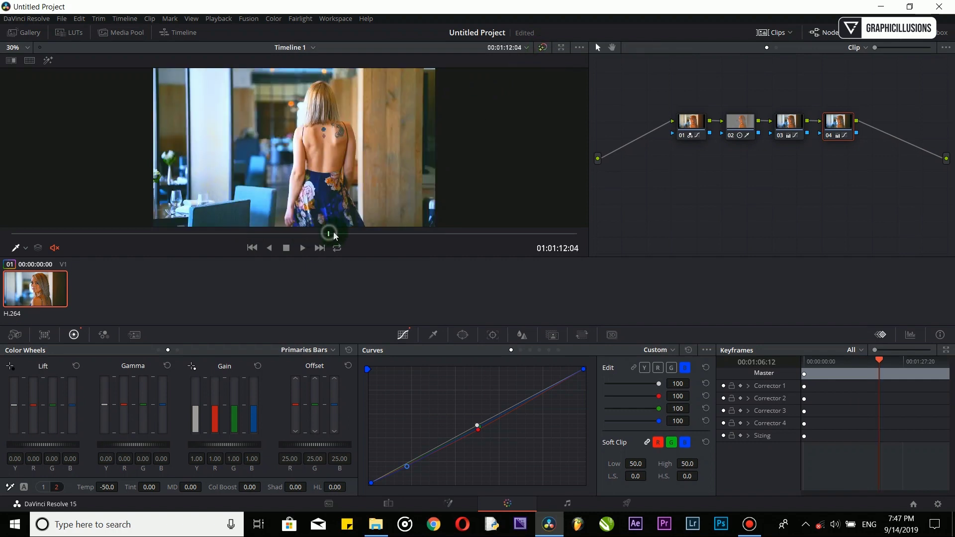
click(543, 48)
click(543, 48)
drag(409, 233, 550, 238)
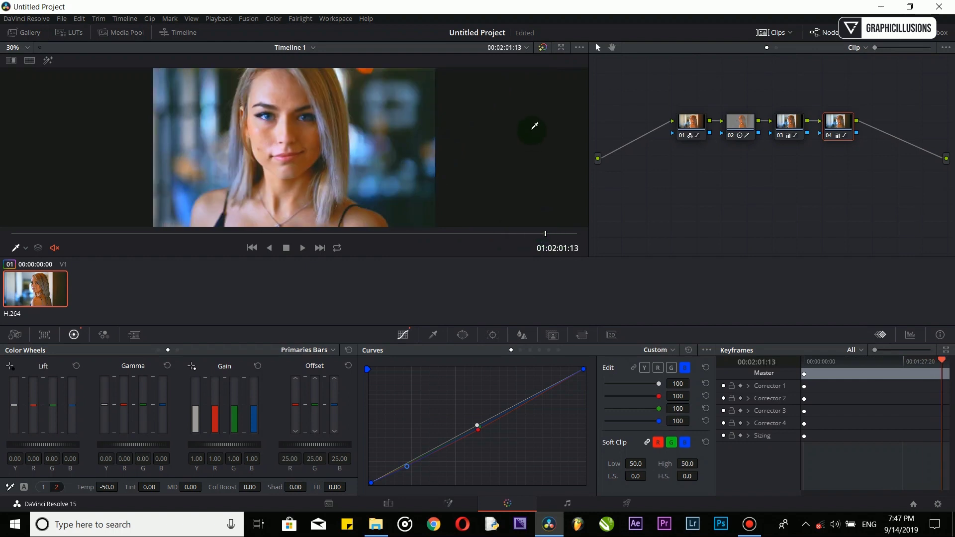
click(292, 120)
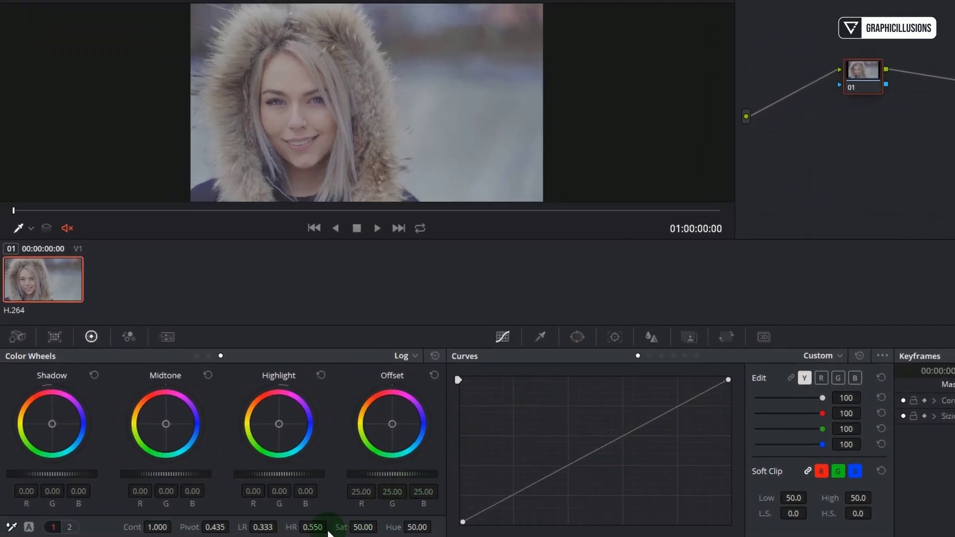
- Set the fur-hood portrait's saturation to 0, and on its luma curve move the black point slightly inward and lower the white point
drag(362, 528, 44, 495)
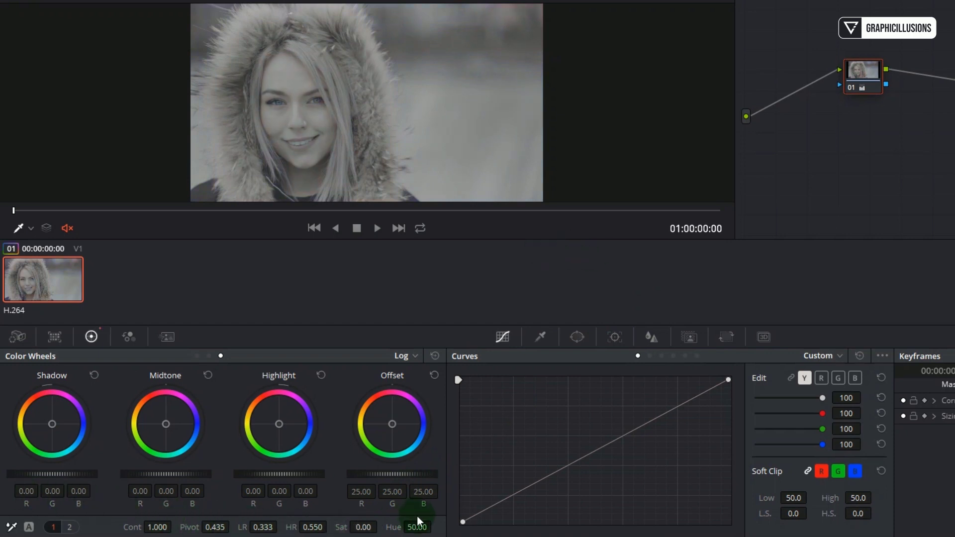
drag(462, 522, 471, 522)
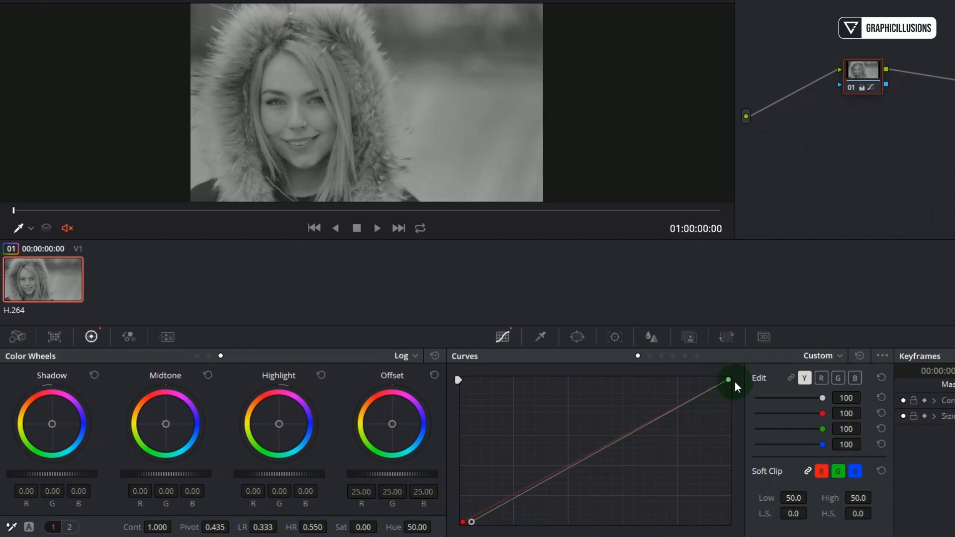
drag(734, 383, 735, 386)
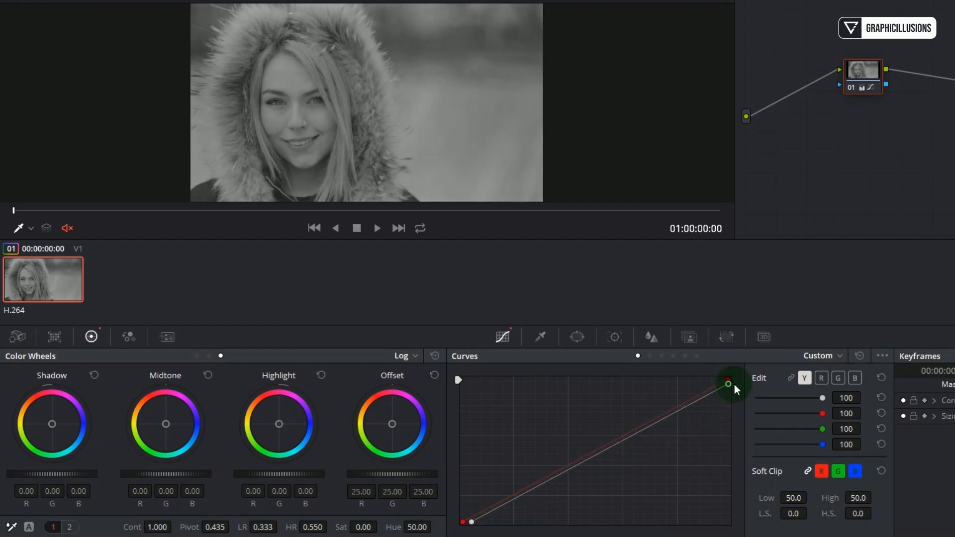
- Add shadow, midtone and highlight points to node 01's luma curve with the shadows slightly lowered, and set the saturation to 50
click(516, 500)
drag(519, 505, 522, 505)
drag(587, 464, 587, 462)
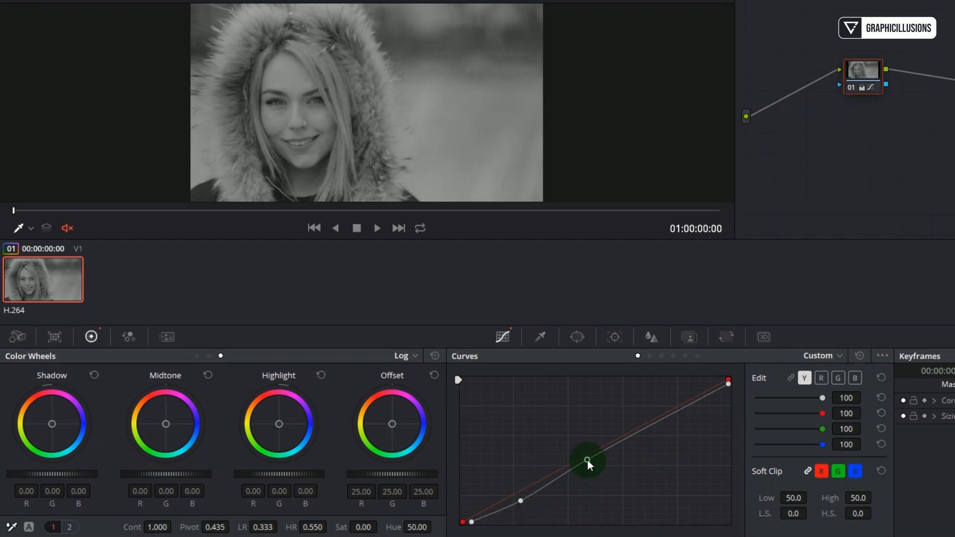
click(680, 413)
drag(681, 413, 684, 412)
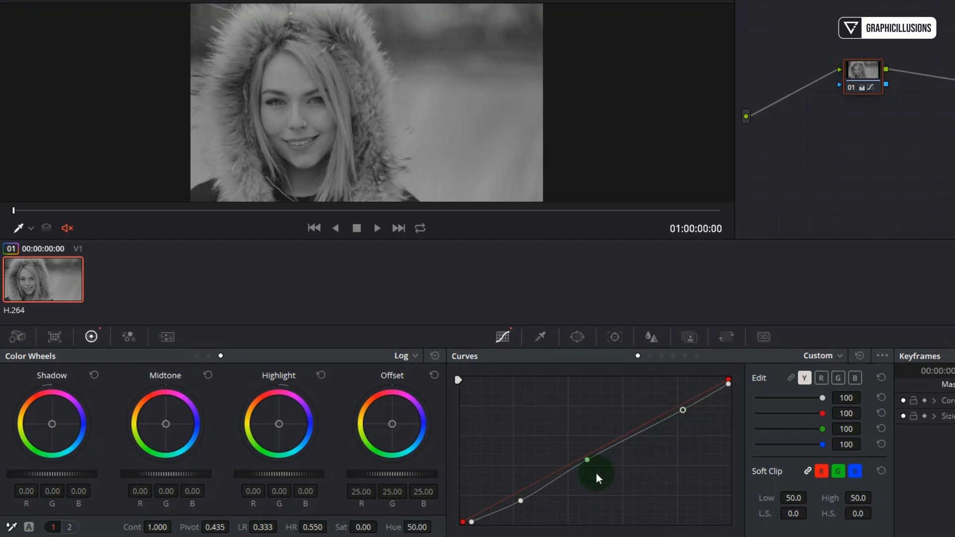
double_click(366, 527)
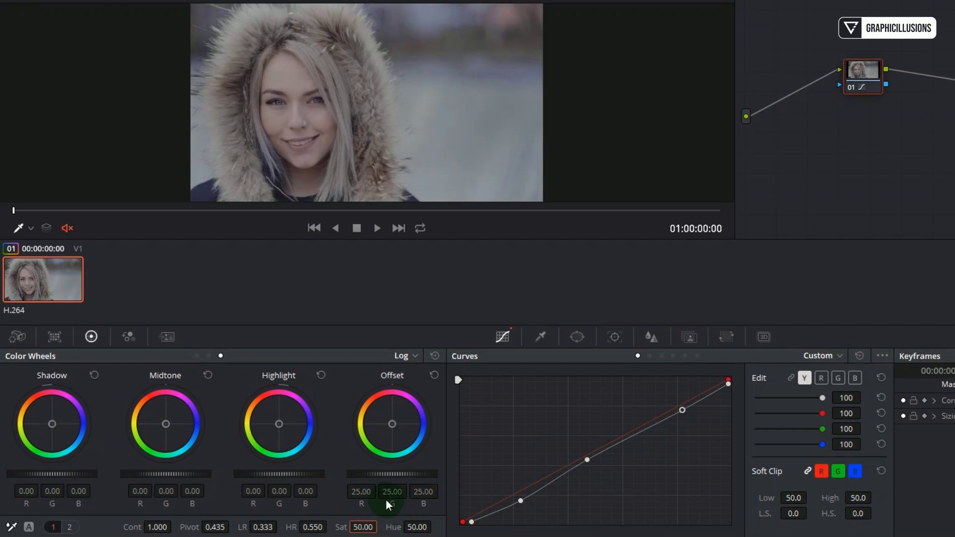
- In the RGB Mixer, set red in the Red Output, green in the Green Output and blue in the Blue Output to 2.00
click(131, 337)
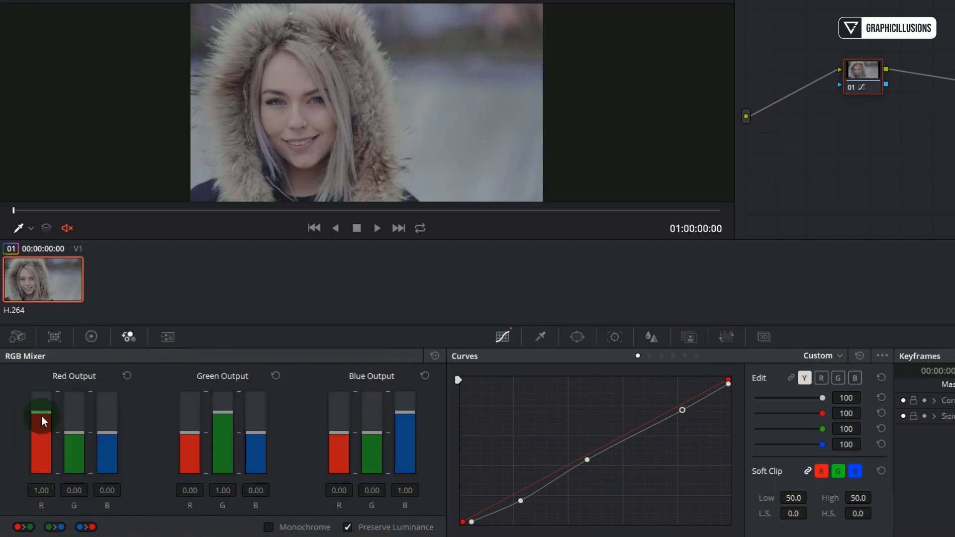
drag(41, 413, 45, 381)
drag(222, 412, 230, 366)
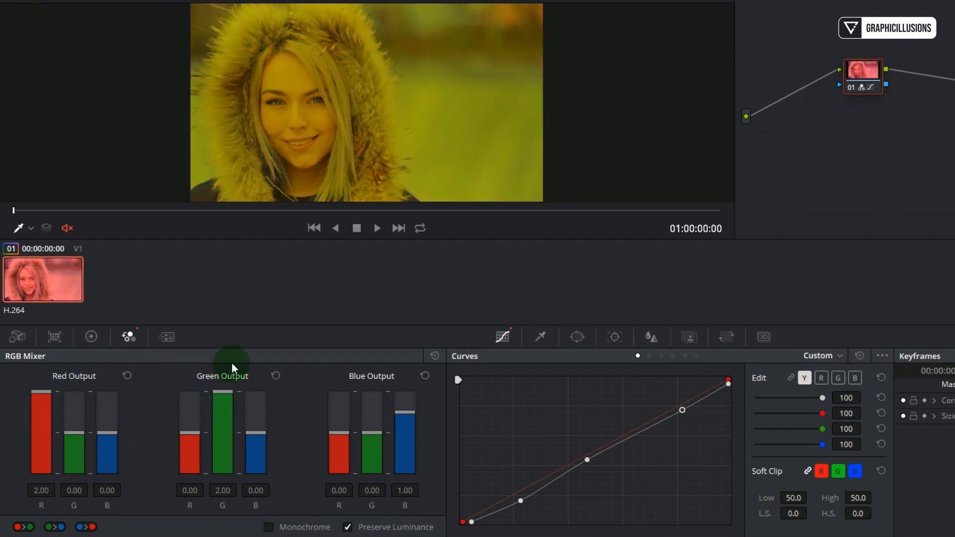
drag(405, 412, 403, 380)
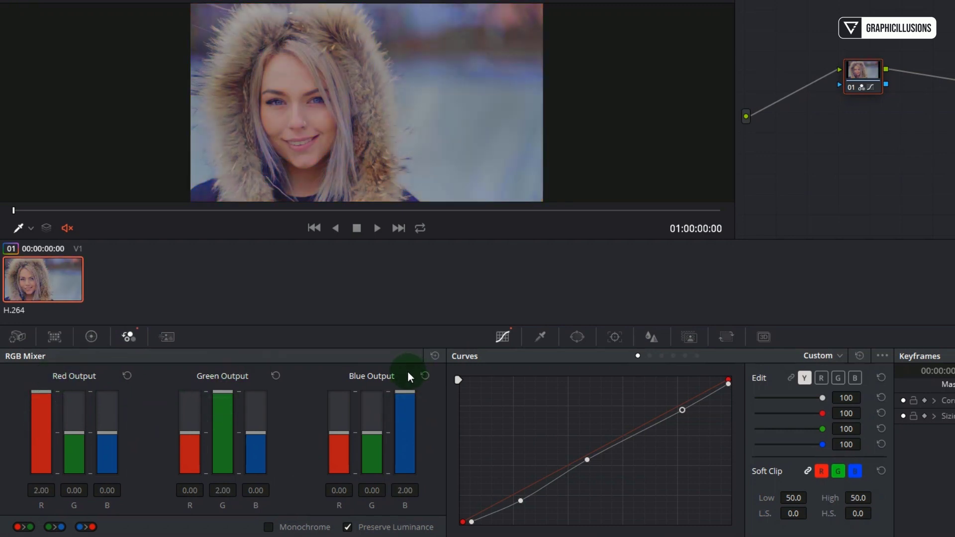
- In the primaries bars, set red lift and green gamma to -0.01, and the offset to 26.20 red and 26.60 green
click(92, 338)
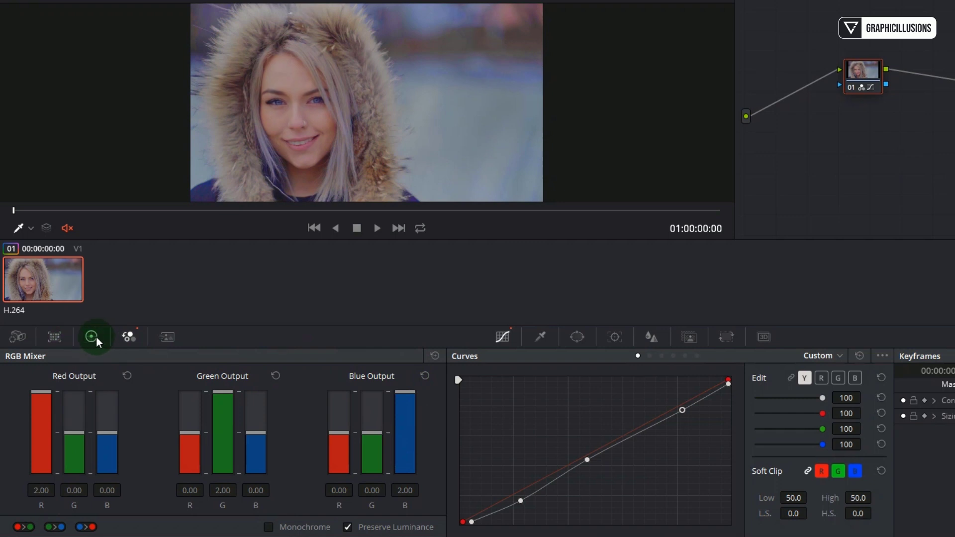
click(209, 357)
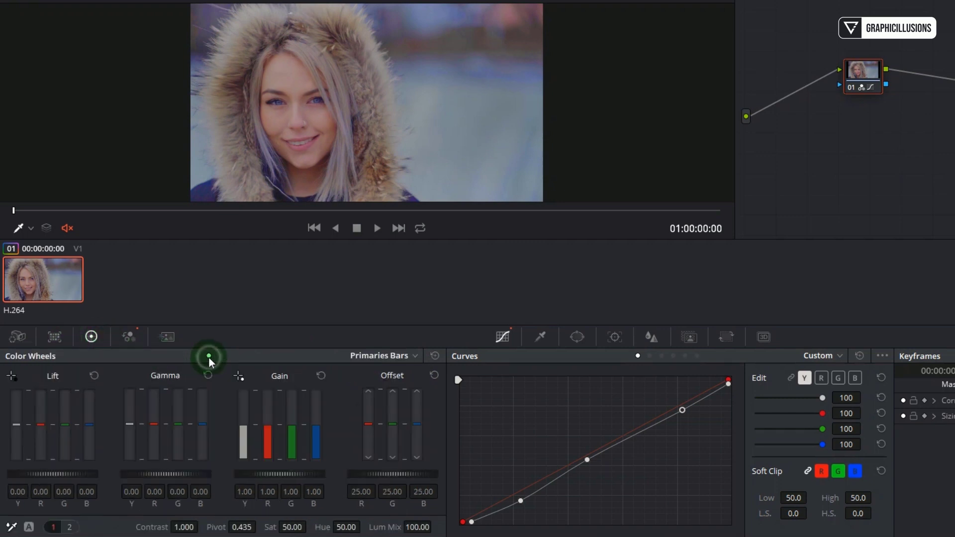
drag(45, 432, 41, 427)
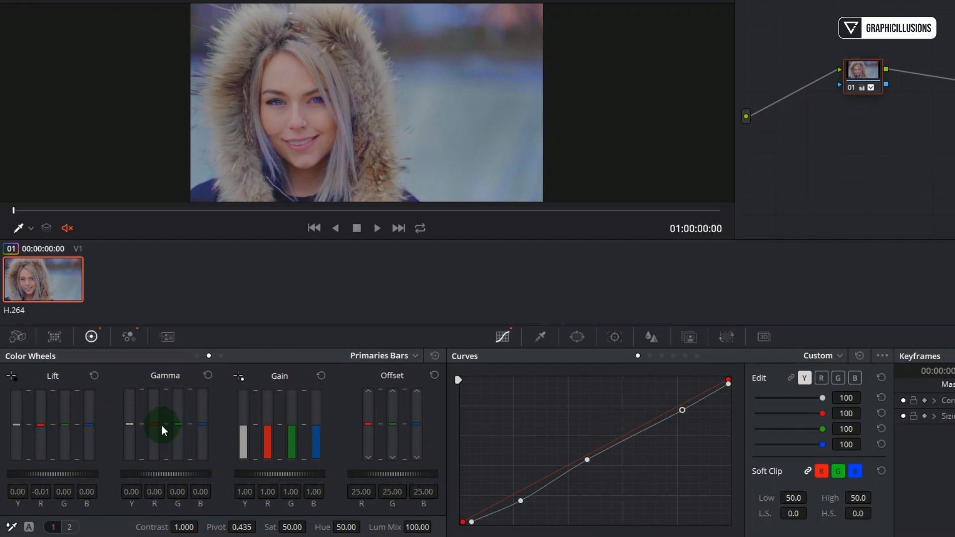
click(178, 422)
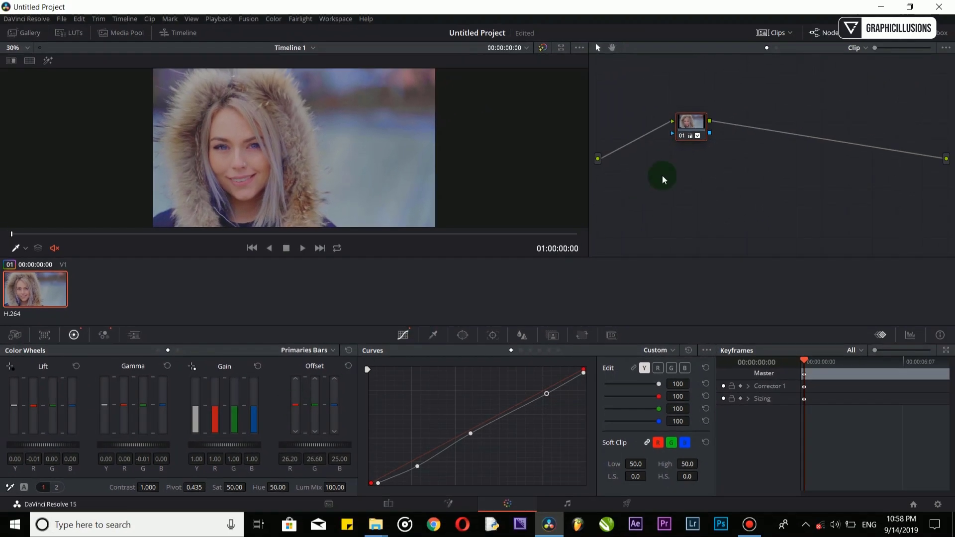
- Add a serial node after node 01
right_click(682, 135)
mouse_move(706, 174)
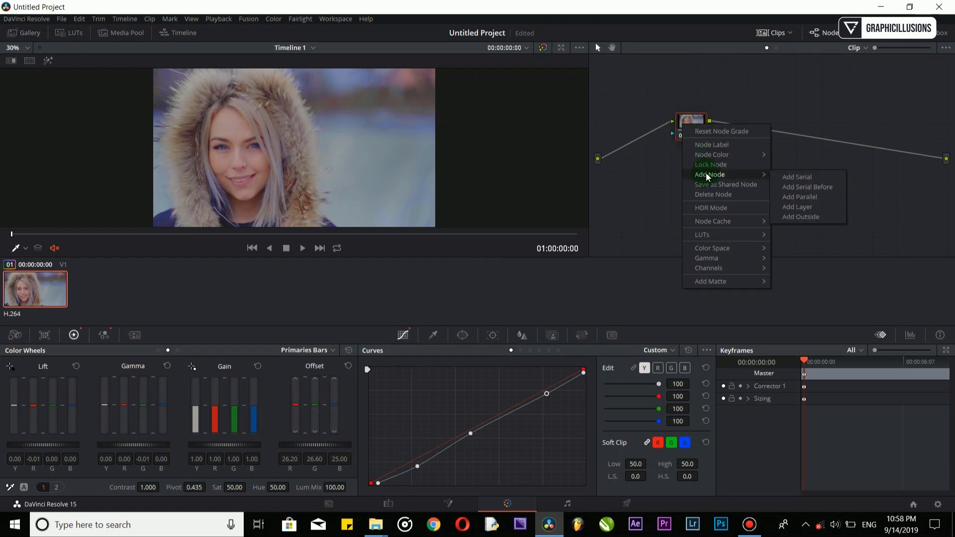
click(791, 180)
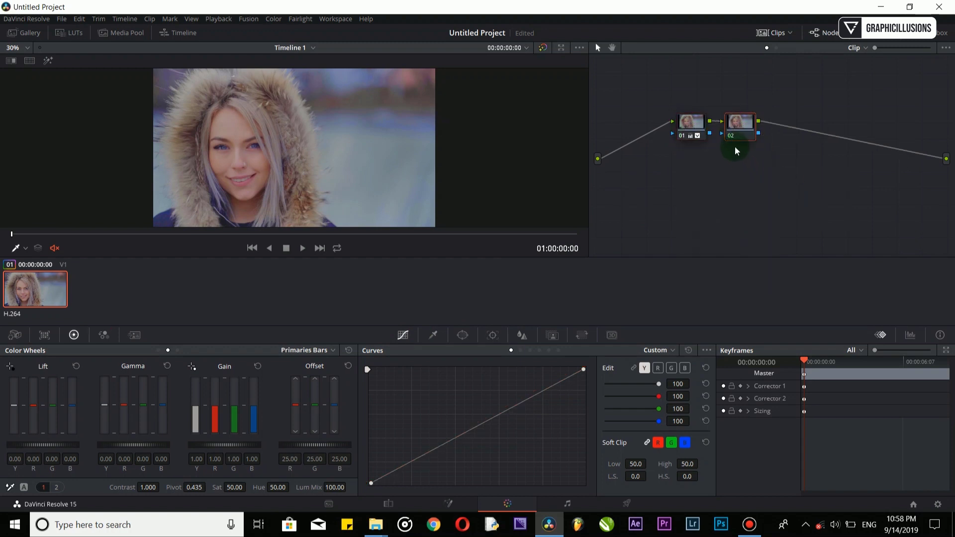
- With the selection highlight on, sample the forehead skin tone using the HSL Qualifier on node 02
click(434, 334)
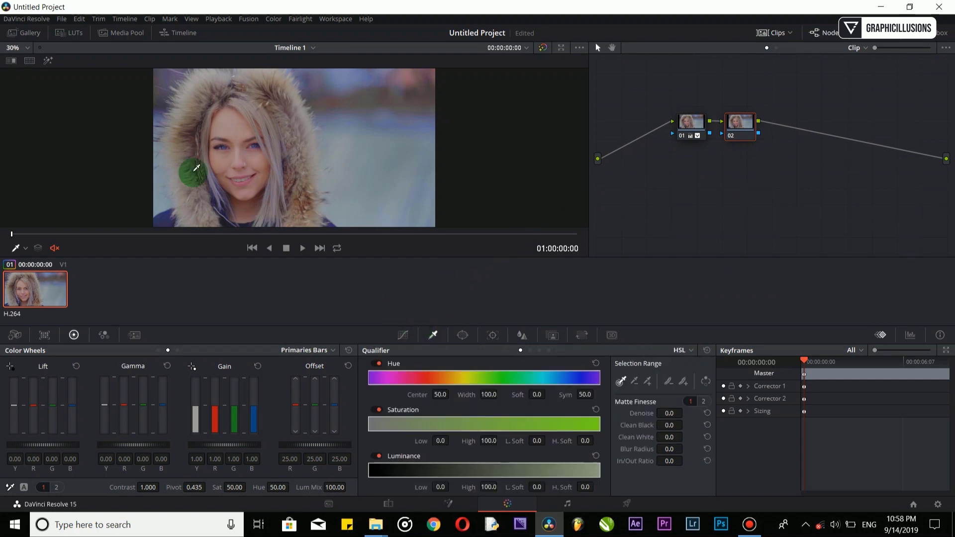
click(50, 64)
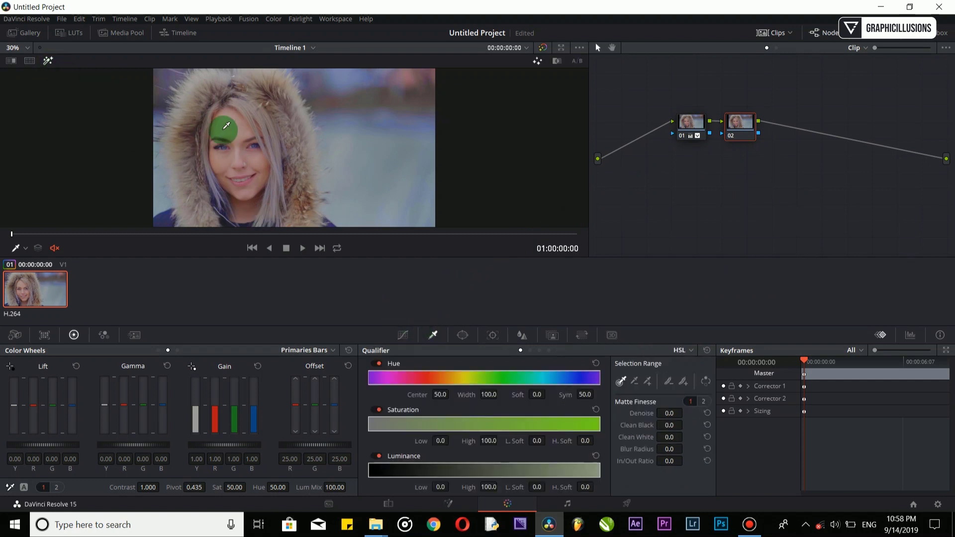
click(236, 126)
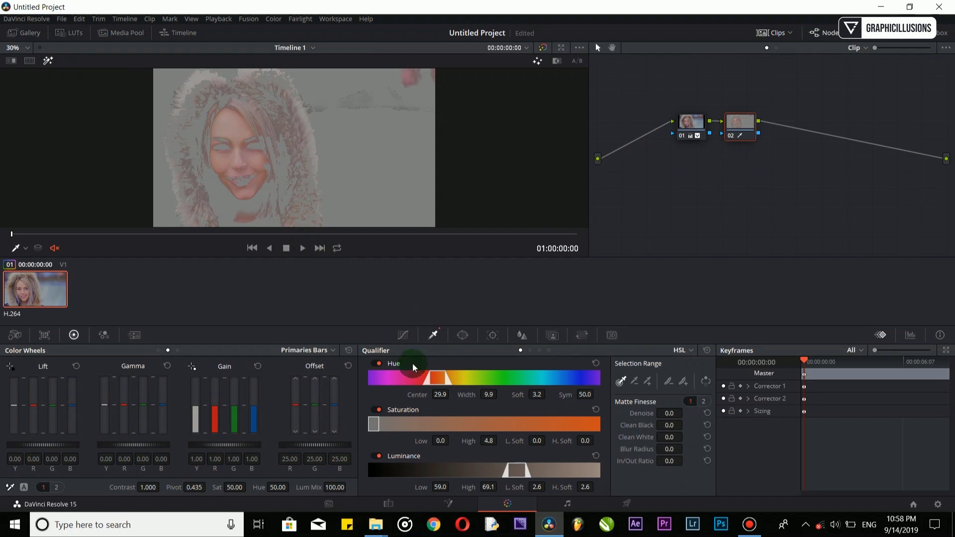
- Refine the skin key to hue width 16.3, saturation high 7.6, luminance low 59.8, denoise 7.8 and clean white 15.3, and end the highlight view
drag(429, 381, 422, 382)
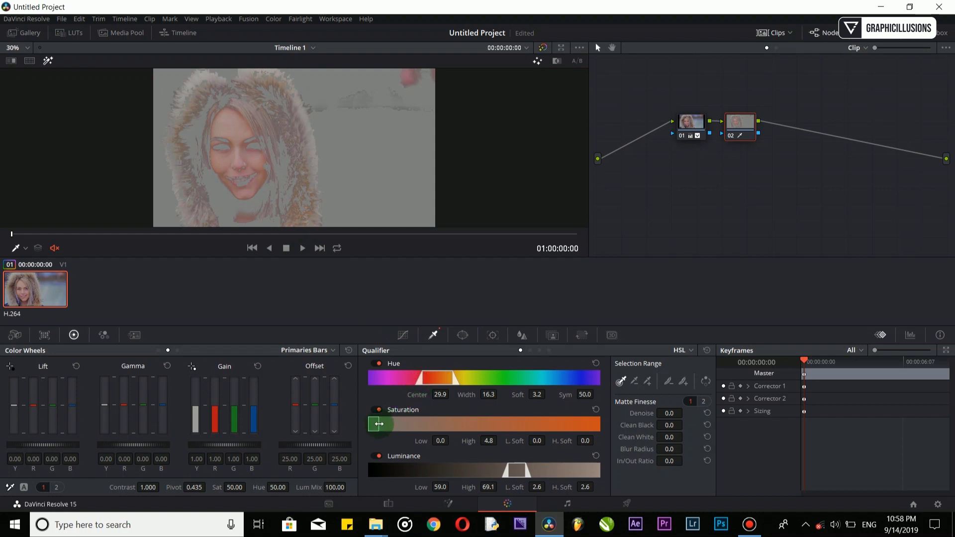
mouse_move(379, 424)
mouse_down()
mouse_move(397, 424)
mouse_move(386, 424)
mouse_up()
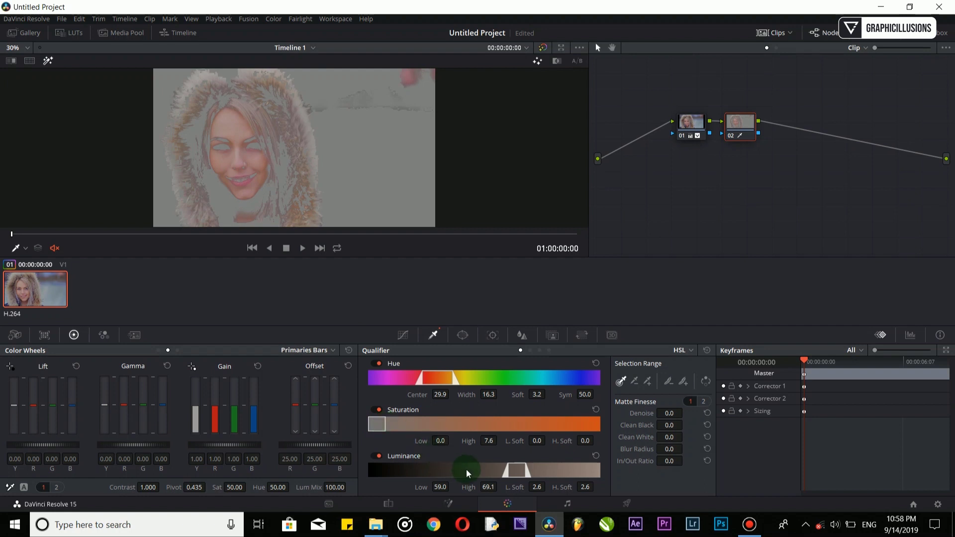
drag(507, 474, 509, 474)
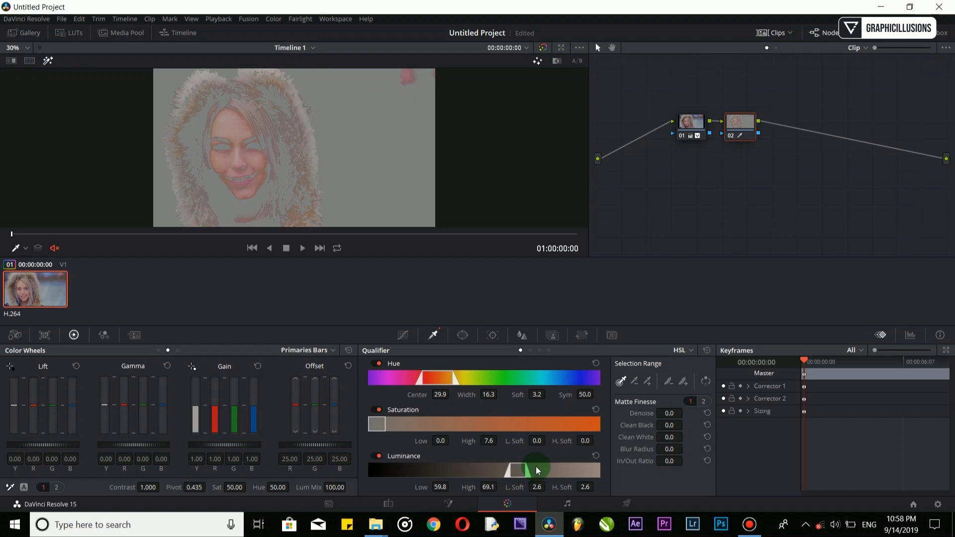
drag(672, 413, 741, 436)
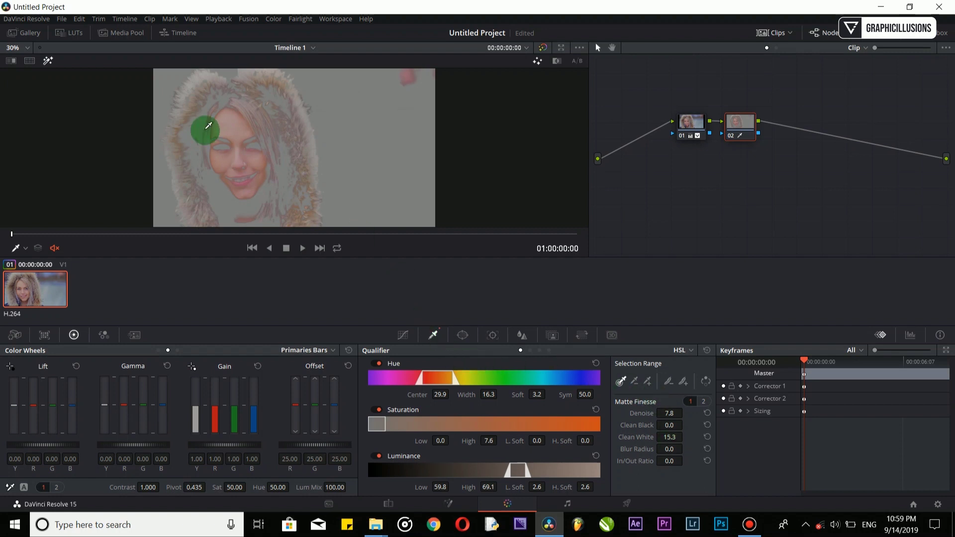
click(48, 61)
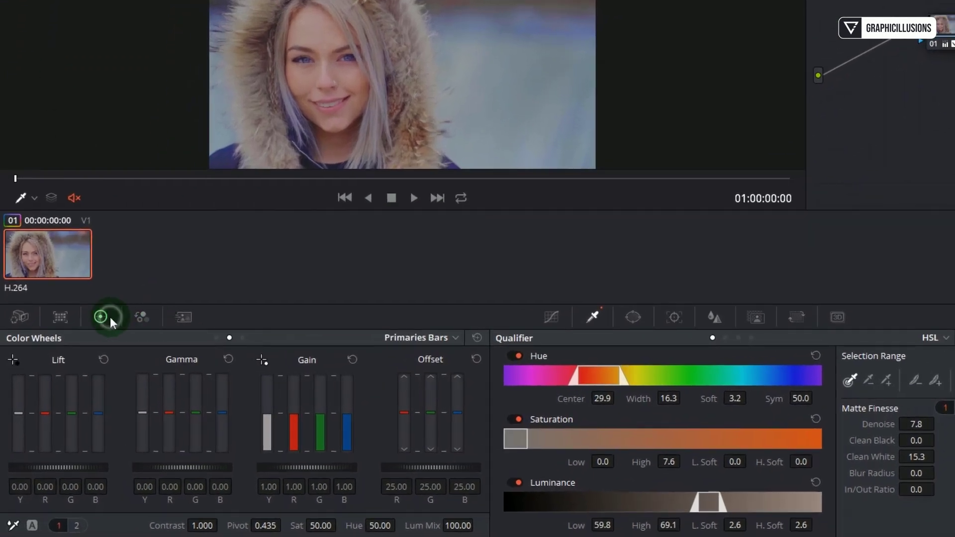
- Using node 02's log wheels, push skin midtones toward orange and highlights slightly toward blue, with low range 0.471 and high range 0.544
click(242, 338)
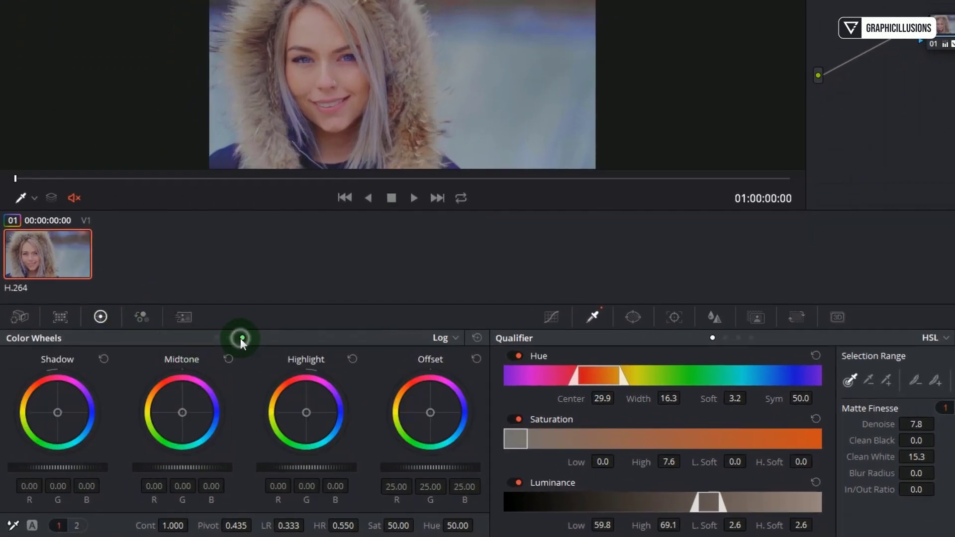
drag(183, 415, 165, 394)
mouse_move(307, 414)
mouse_down()
mouse_move(342, 455)
mouse_move(350, 440)
mouse_move(309, 418)
mouse_up()
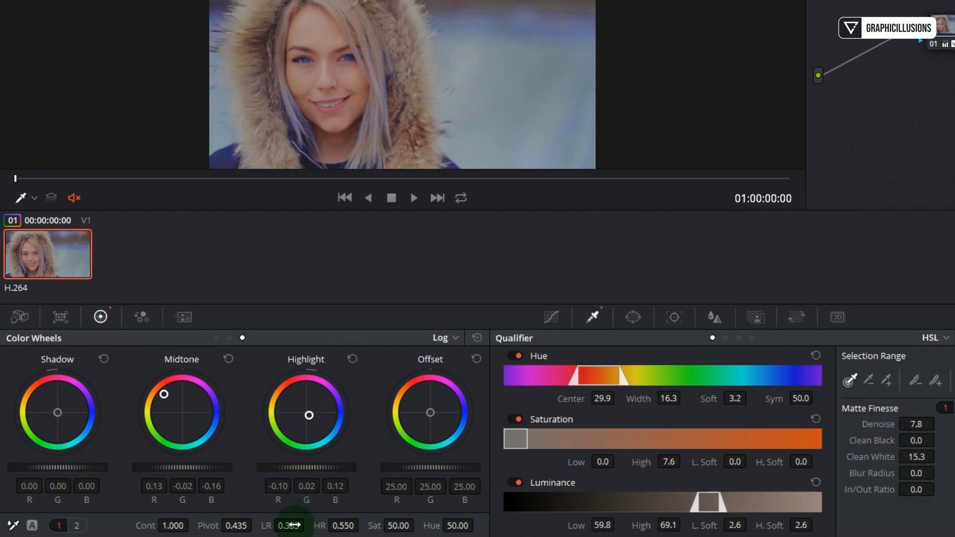
drag(289, 525, 335, 507)
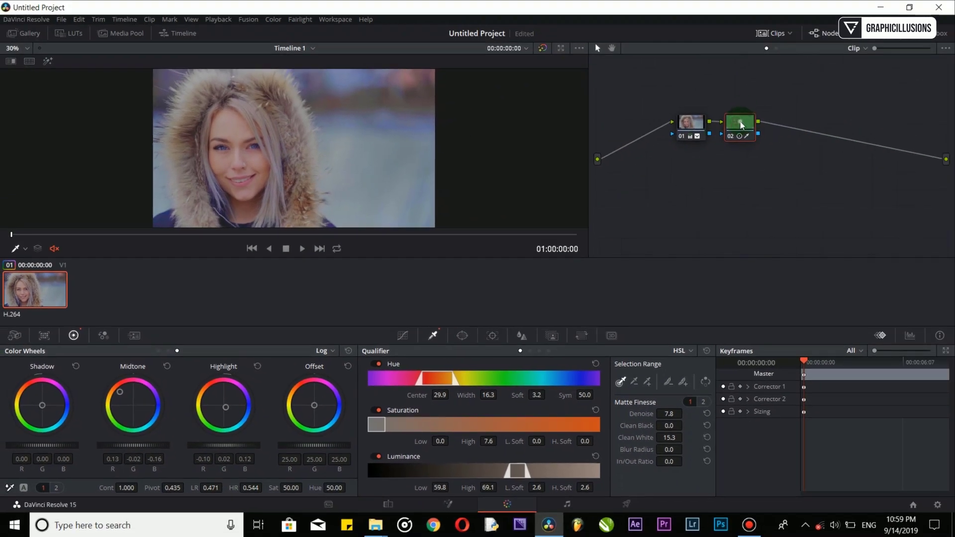
- Add a serial node after node 02
right_click(739, 120)
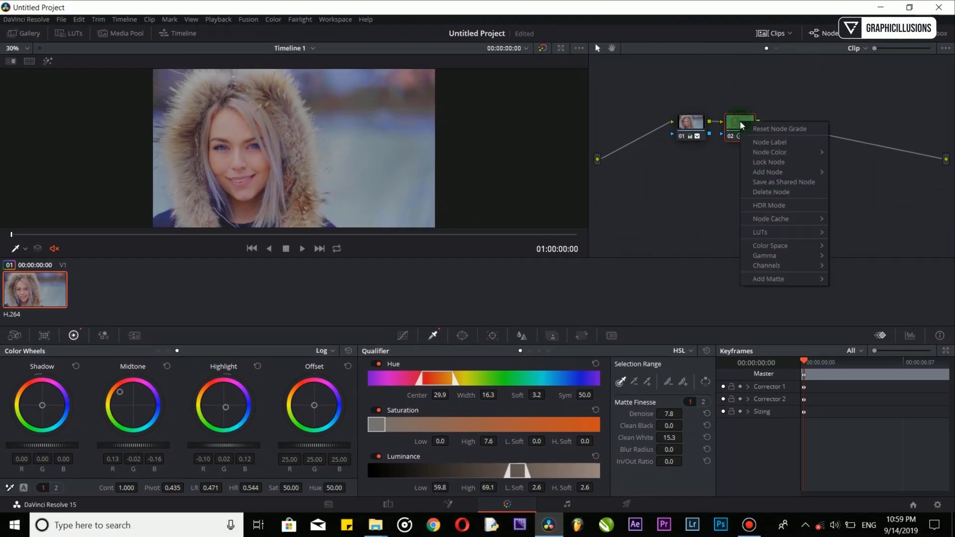
click(770, 152)
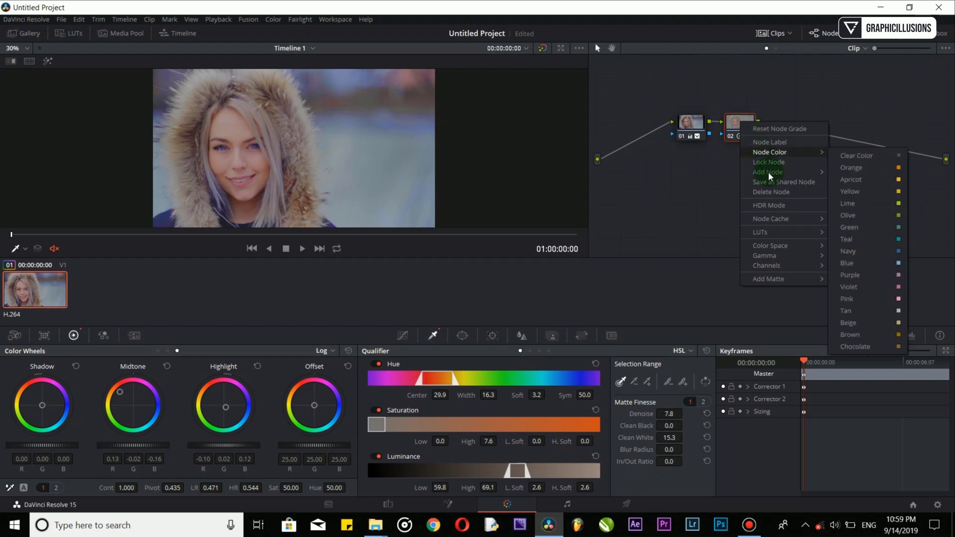
mouse_move(770, 172)
click(837, 175)
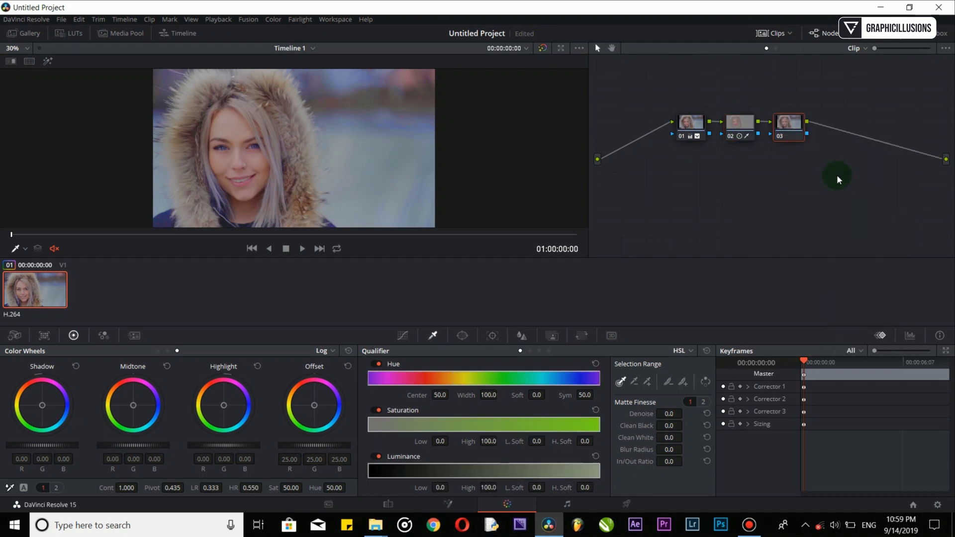
- Apply the Film Looks 3D LUT Rec709 Fujifilm 3513DI D55 to node 03
right_click(792, 125)
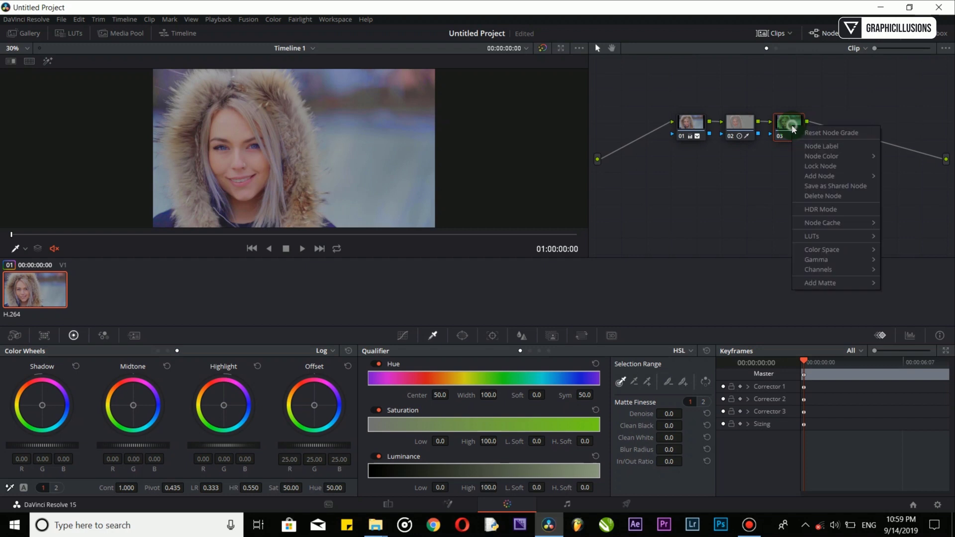
mouse_move(815, 237)
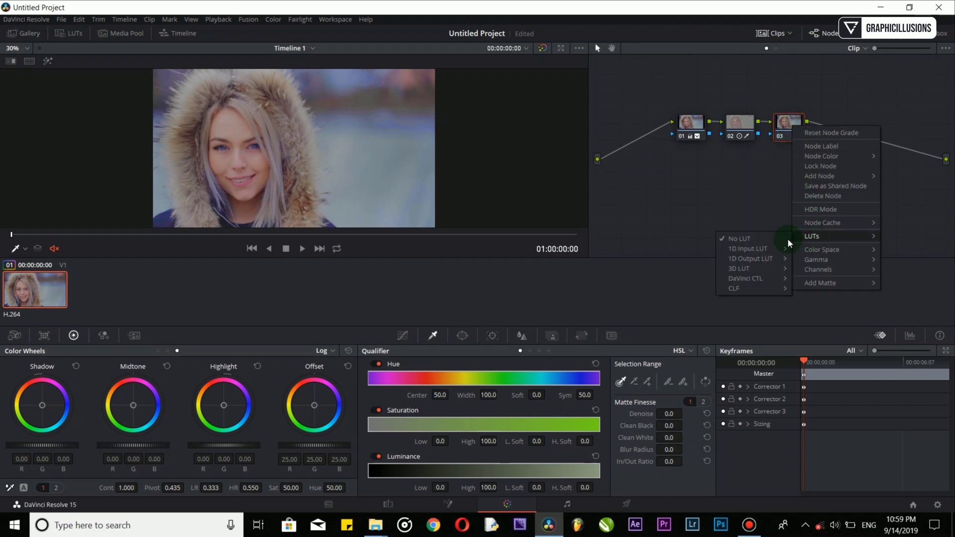
mouse_move(766, 267)
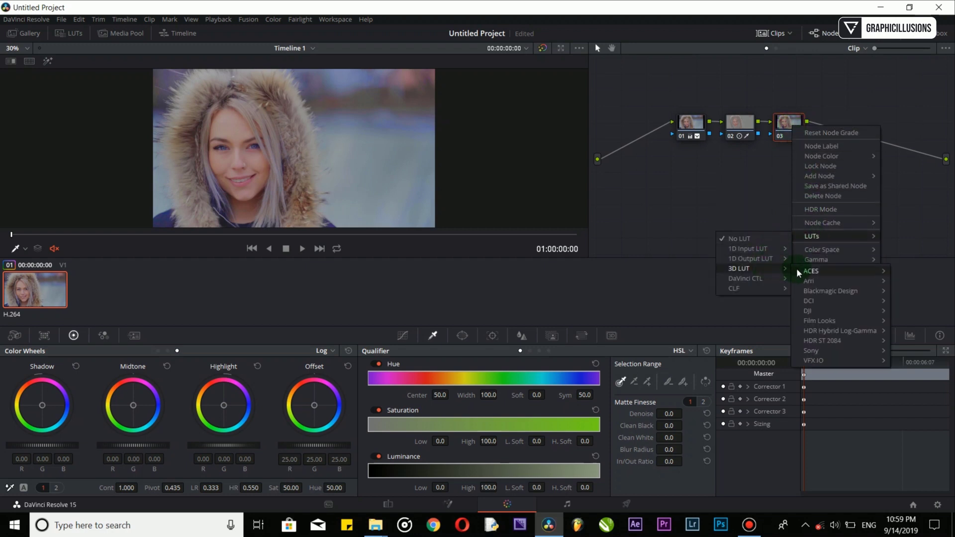
mouse_move(820, 320)
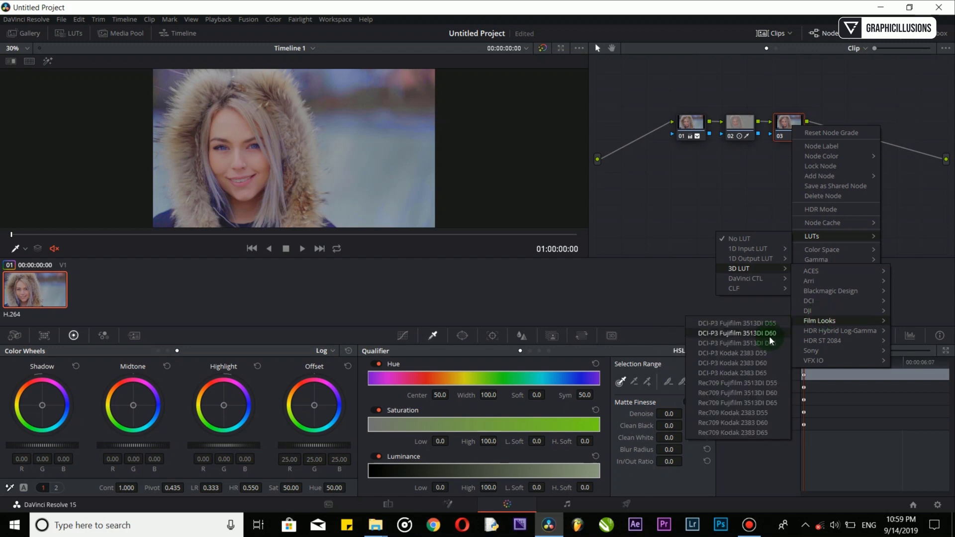
click(773, 381)
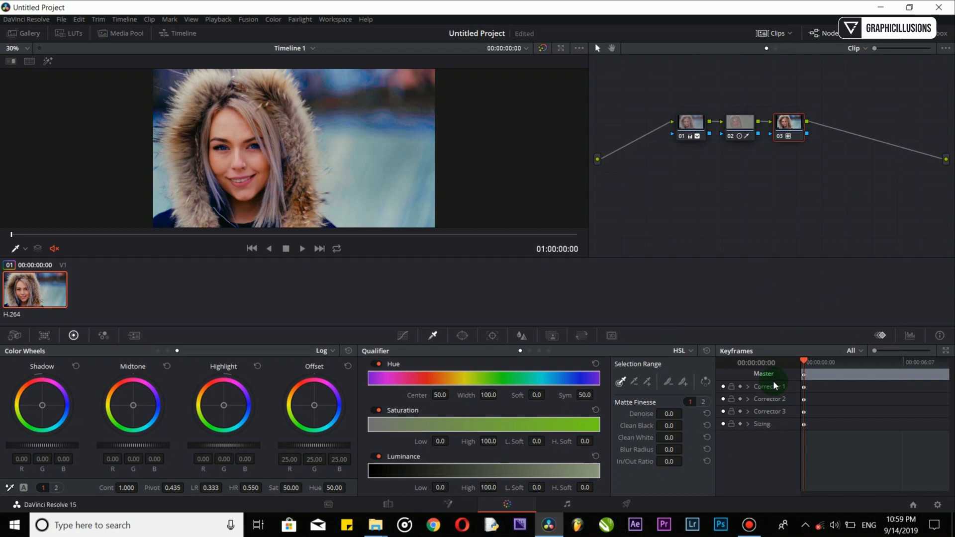
- Add a serial node after node 03
right_click(790, 123)
mouse_move(830, 179)
click(896, 177)
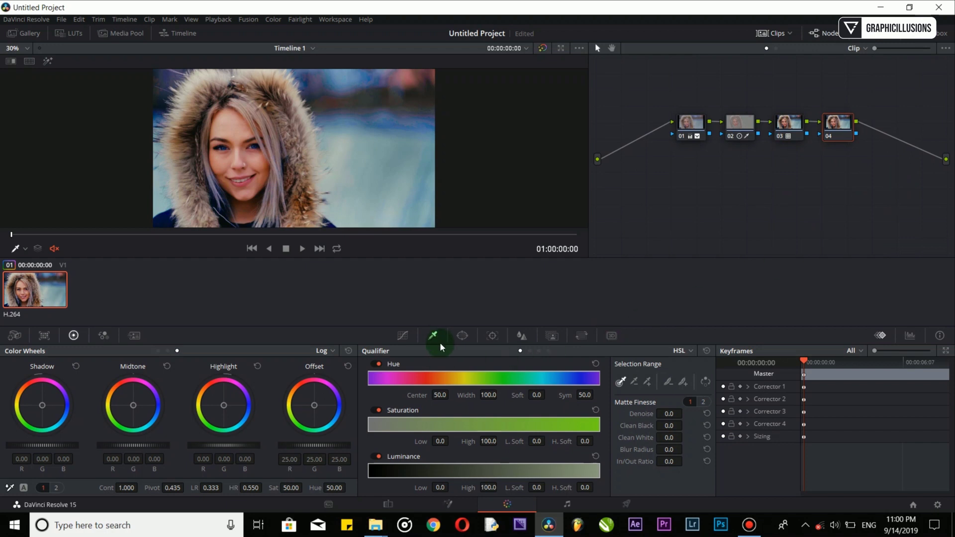
- On node 04's luma curve, raise the black point slightly and lower the white point a little
click(406, 335)
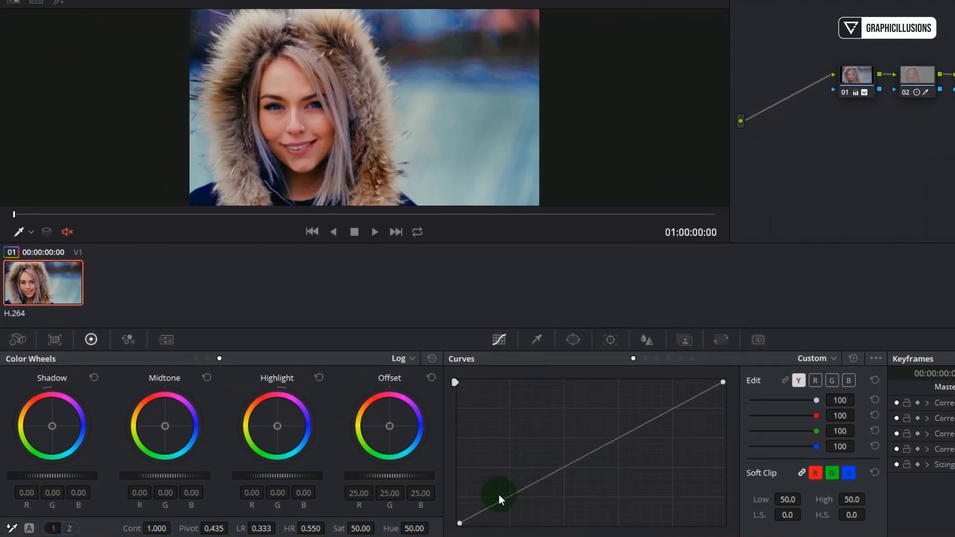
drag(459, 523, 459, 520)
click(684, 401)
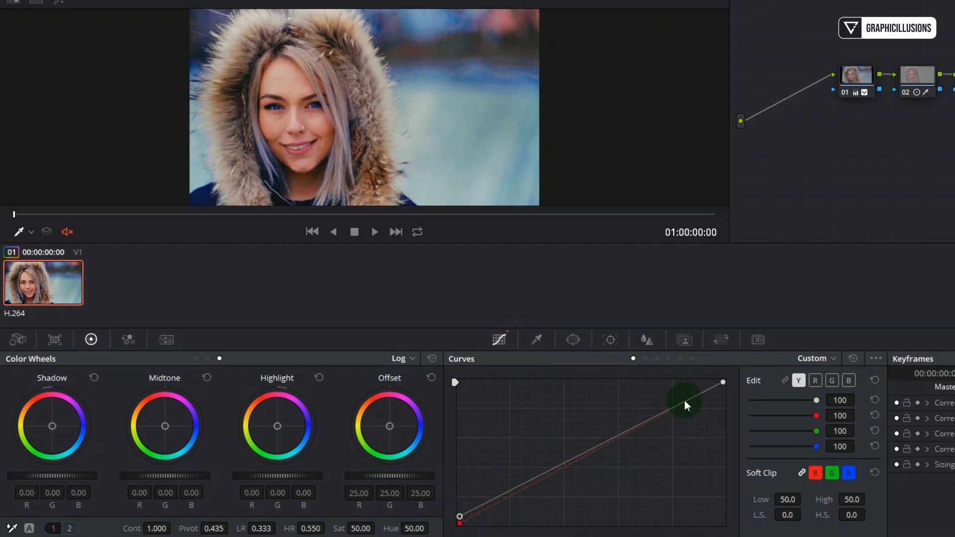
drag(723, 382, 730, 388)
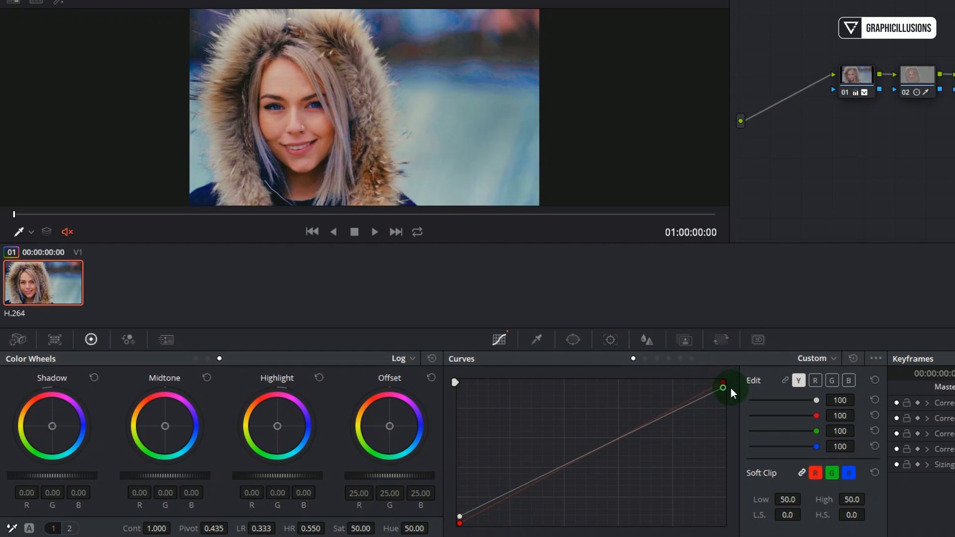
- Add a midpoint to node 04's luma curve and pull the red curve slightly down with points in the shadows, midtones and highlights
drag(584, 455, 584, 456)
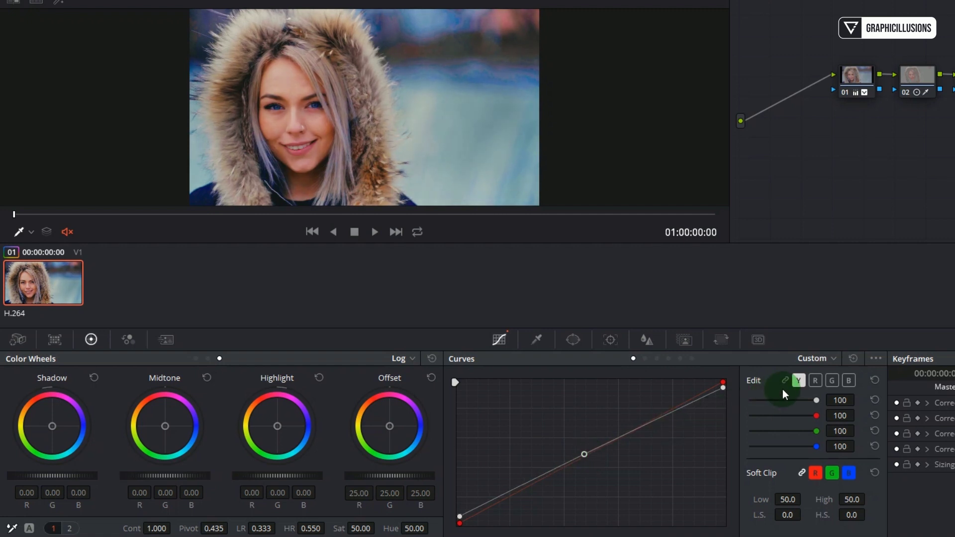
click(815, 381)
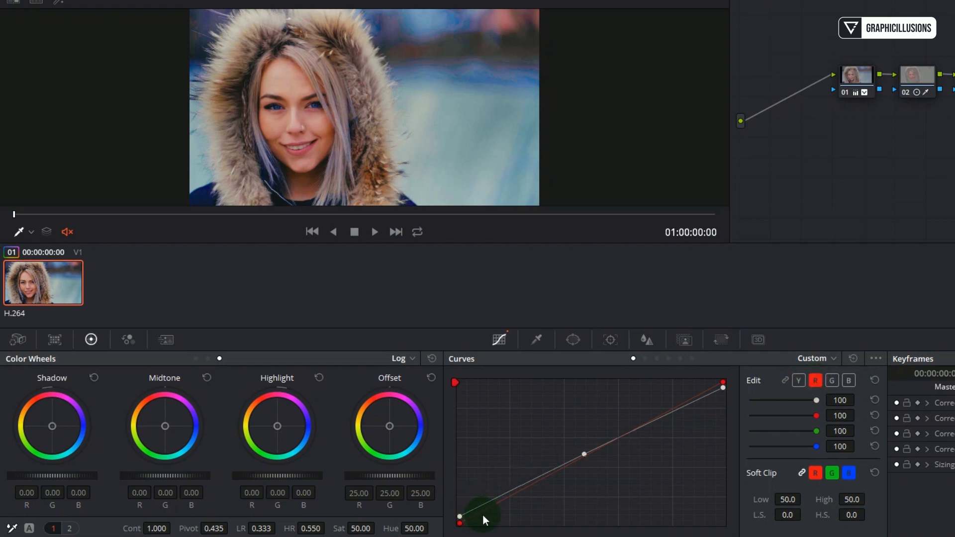
drag(508, 510, 511, 500)
drag(563, 472, 573, 462)
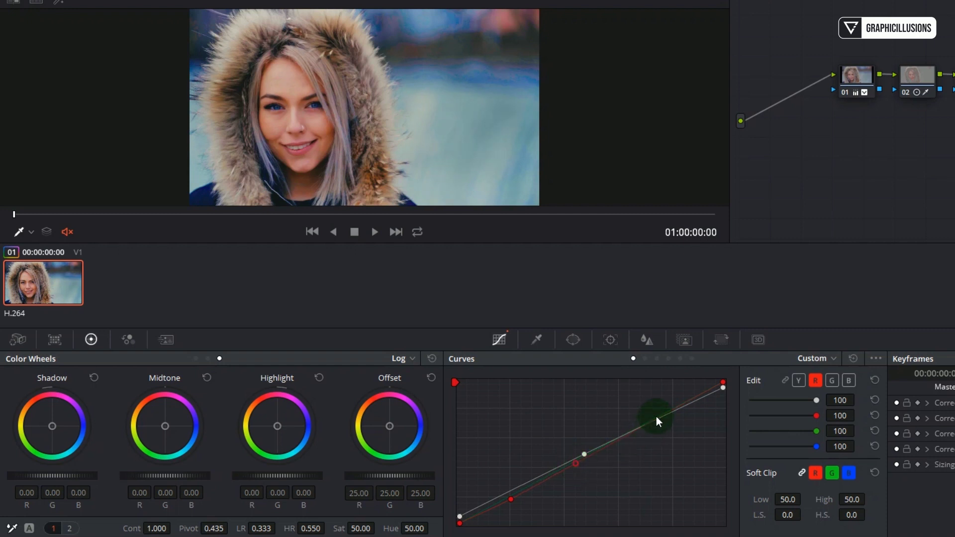
click(676, 409)
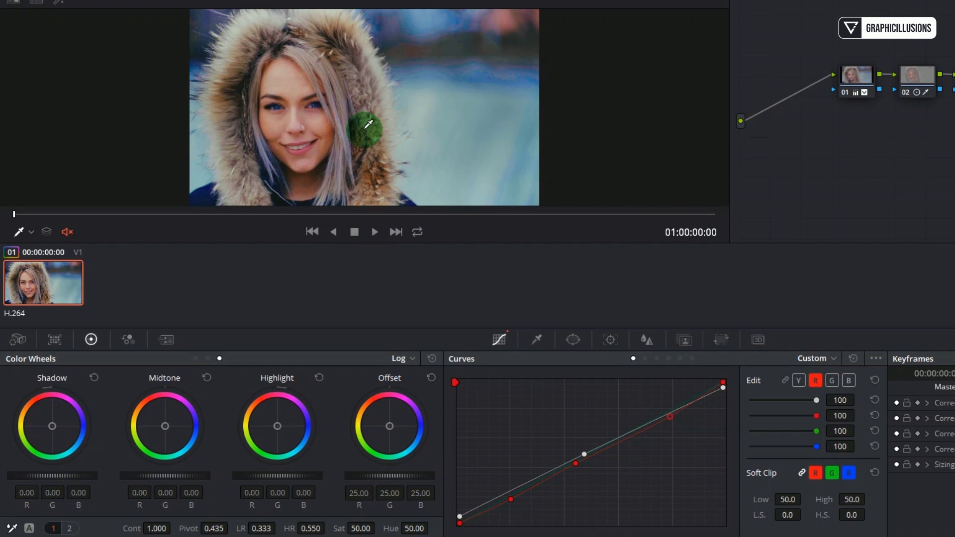
- Add a lower-midtone point to the green curve, and on the blue curve dip the shadows, lift the midtones and anchor the highlights
click(831, 380)
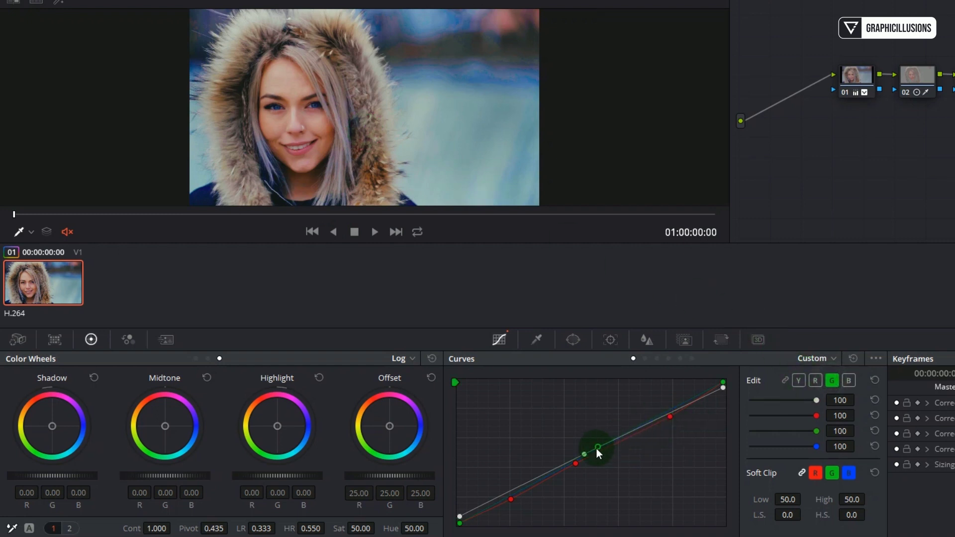
drag(592, 460, 587, 456)
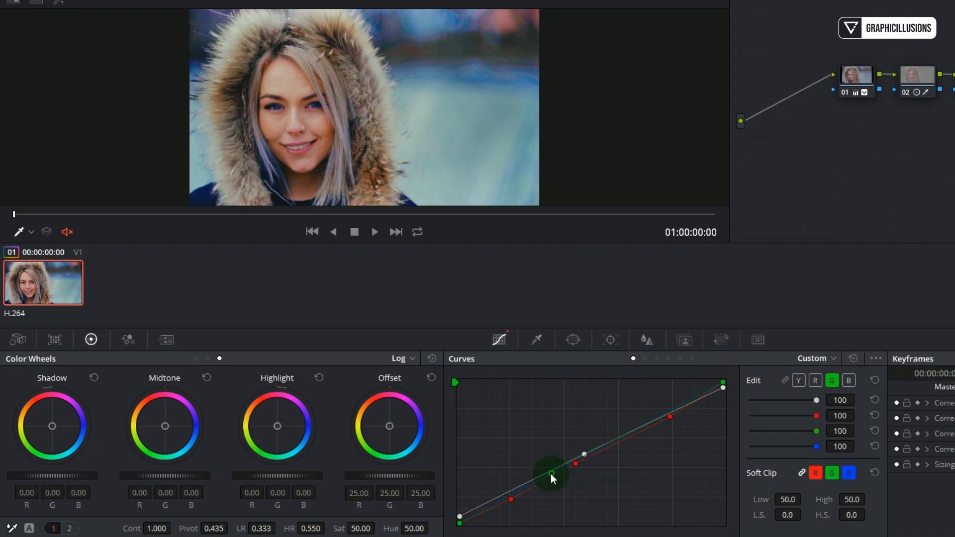
click(849, 380)
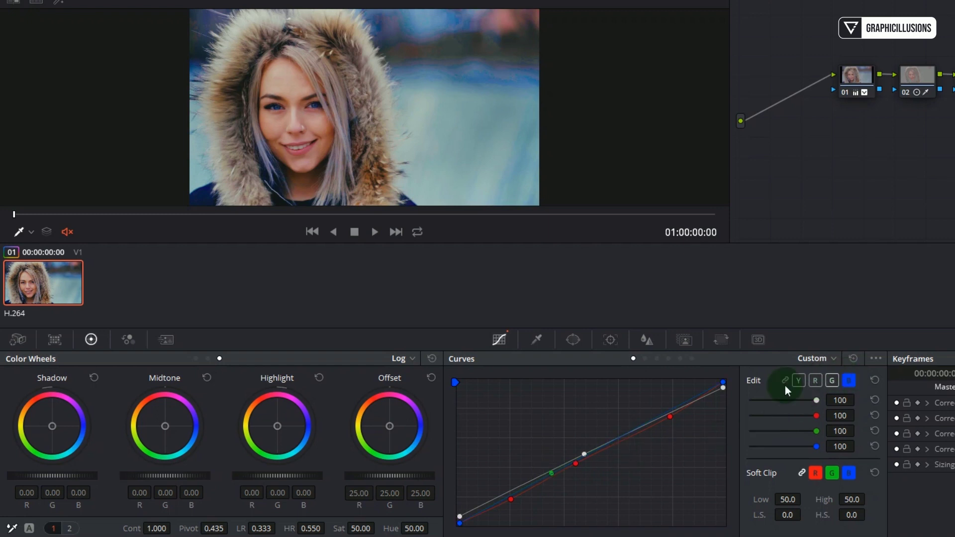
drag(491, 503, 489, 499)
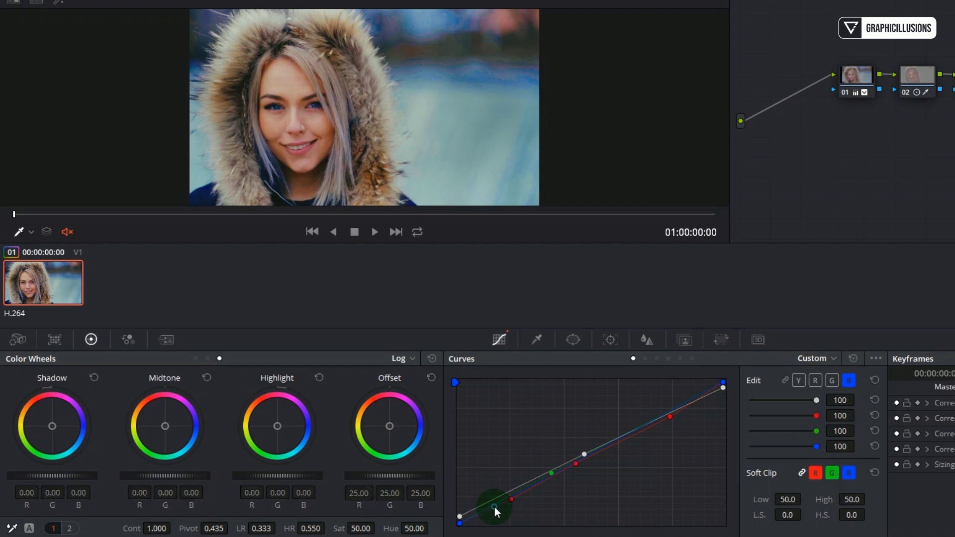
click(591, 453)
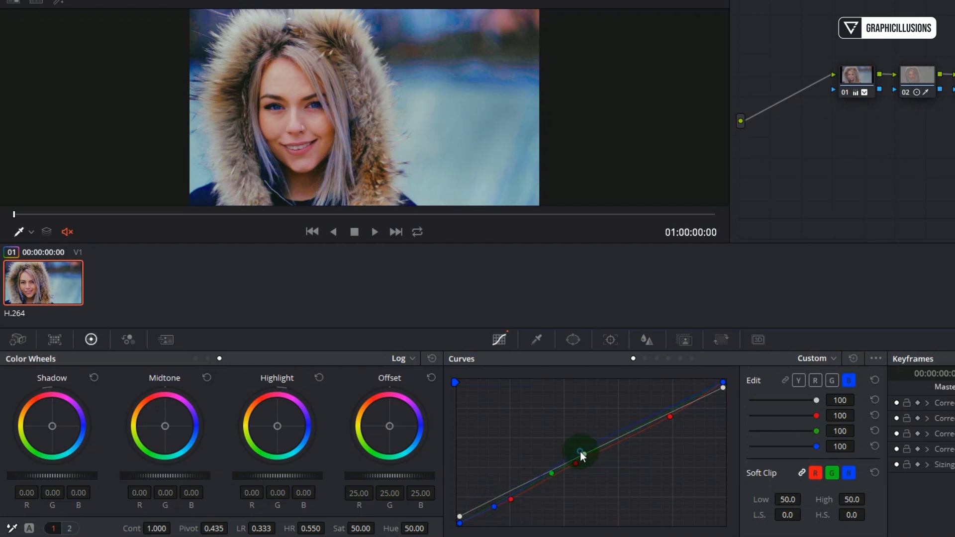
click(679, 400)
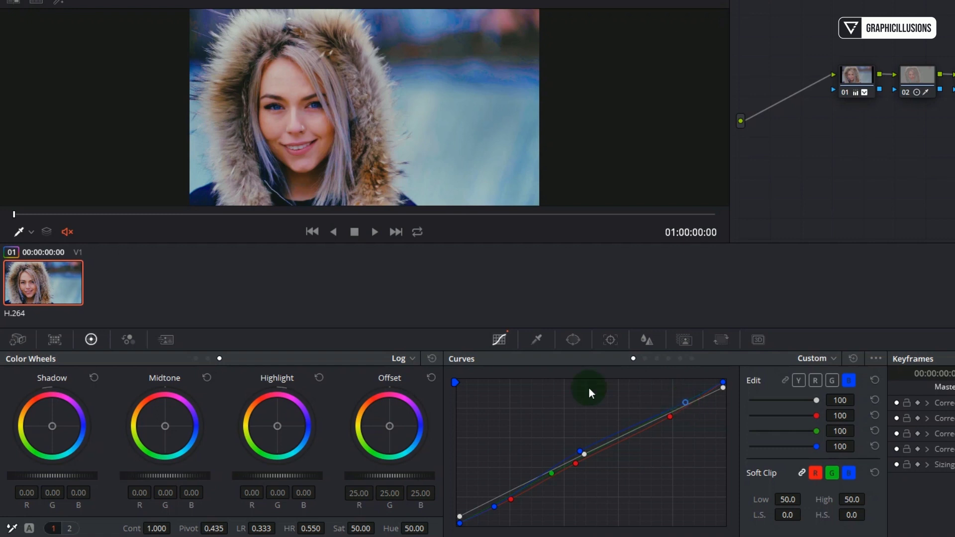
- In the primaries wheels, warm the Gamma to R 0.02, B -0.02 and cool the Gain to R 0.91, G 1.02, B 1.10
click(197, 359)
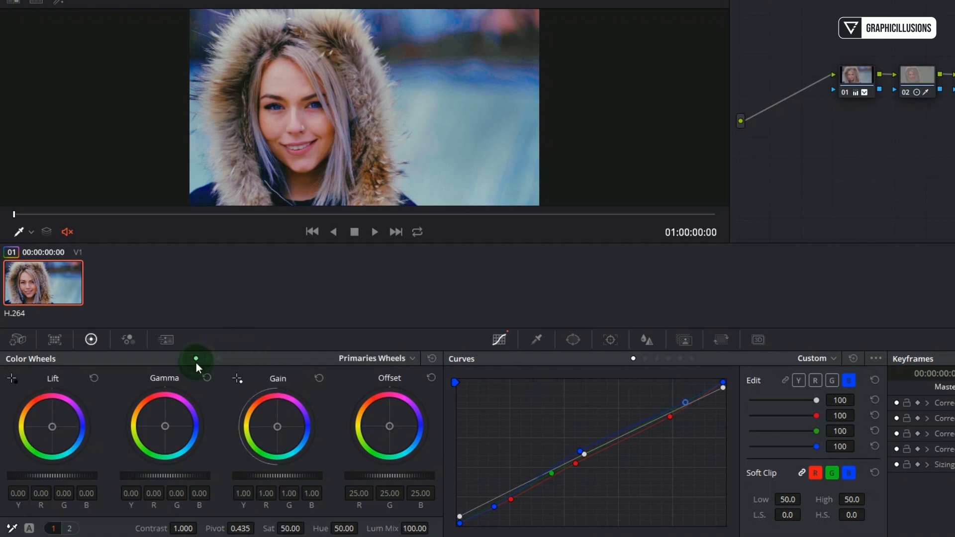
drag(165, 423, 162, 425)
mouse_move(283, 437)
mouse_down()
mouse_move(291, 438)
mouse_move(277, 428)
mouse_up()
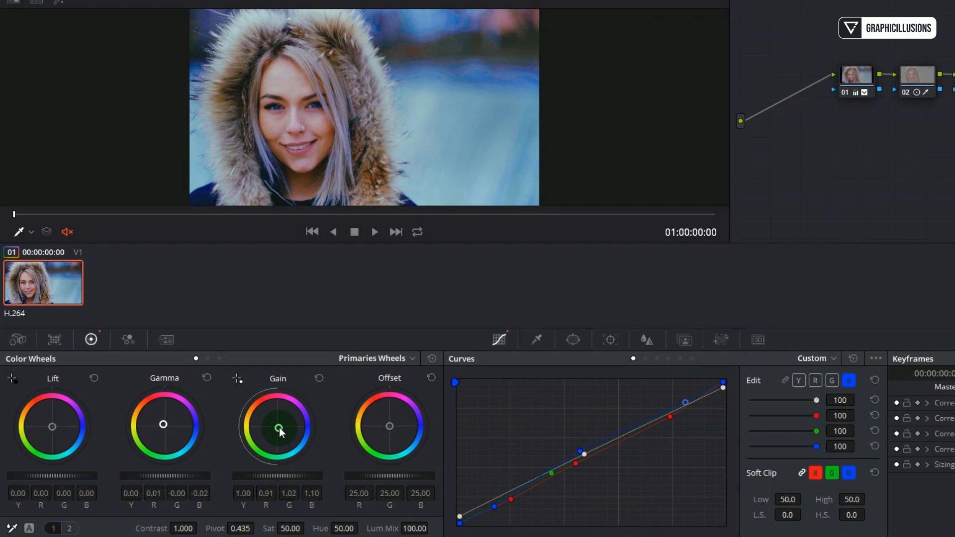
drag(164, 426, 162, 424)
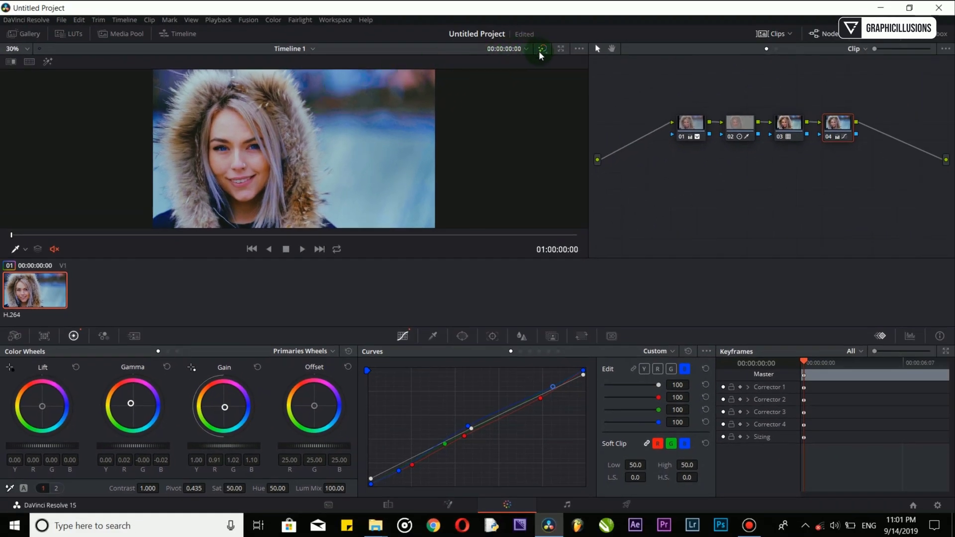
- Compare the clip with and without the grade at the start, at 01:00:02:12 and at 01:00:06:10
click(542, 50)
click(542, 49)
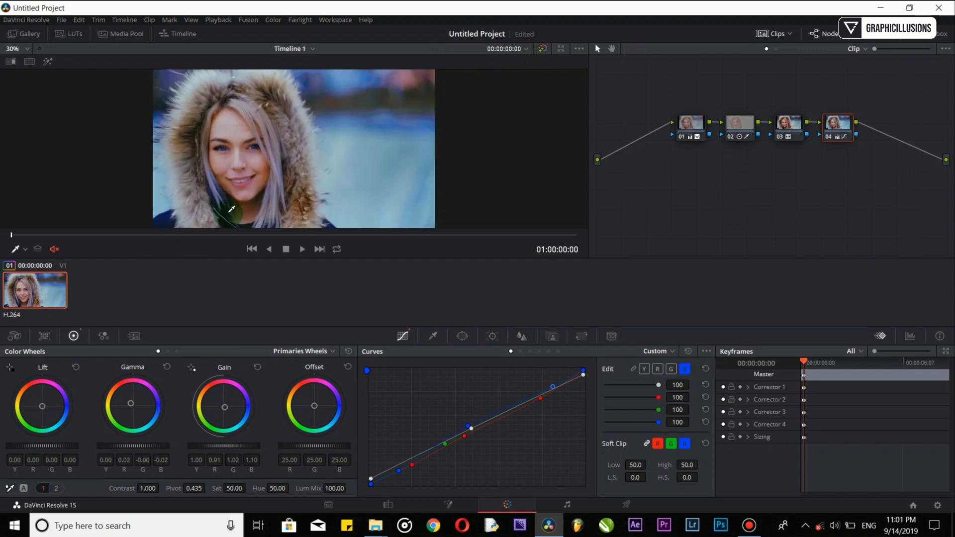
drag(165, 237, 174, 238)
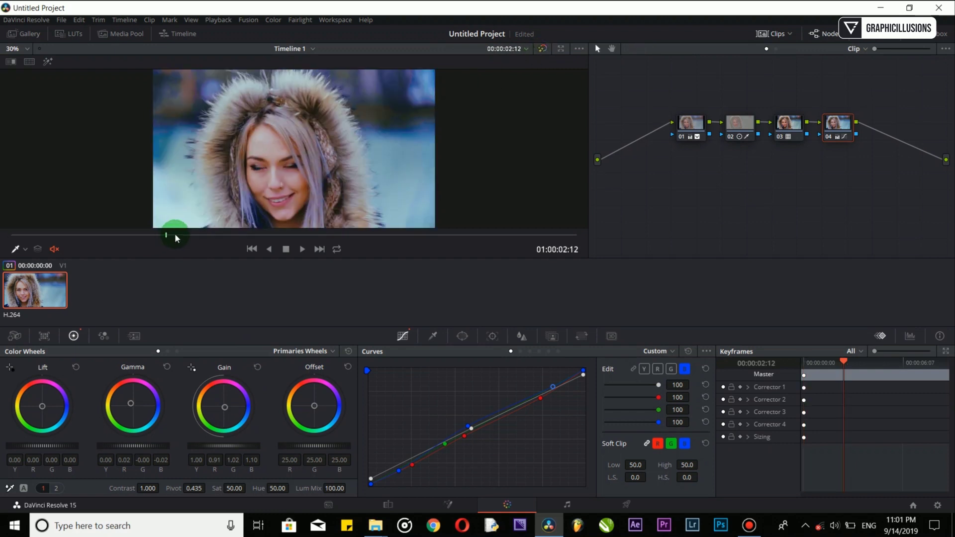
click(543, 47)
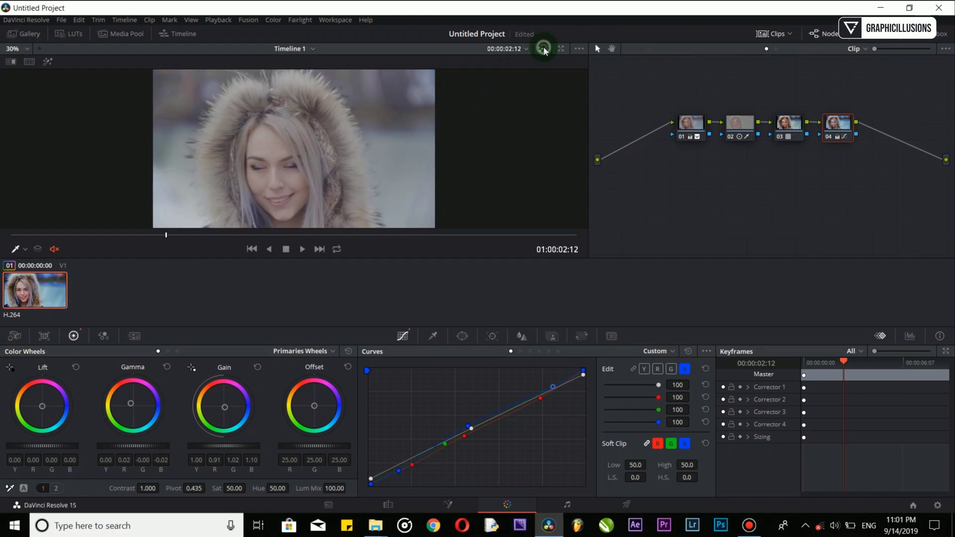
click(543, 47)
click(409, 235)
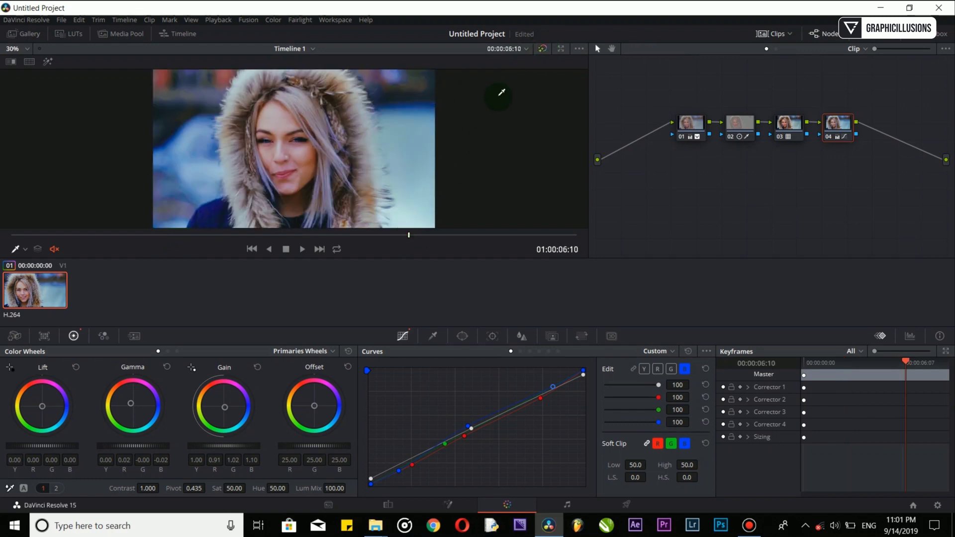
click(543, 48)
click(543, 48)
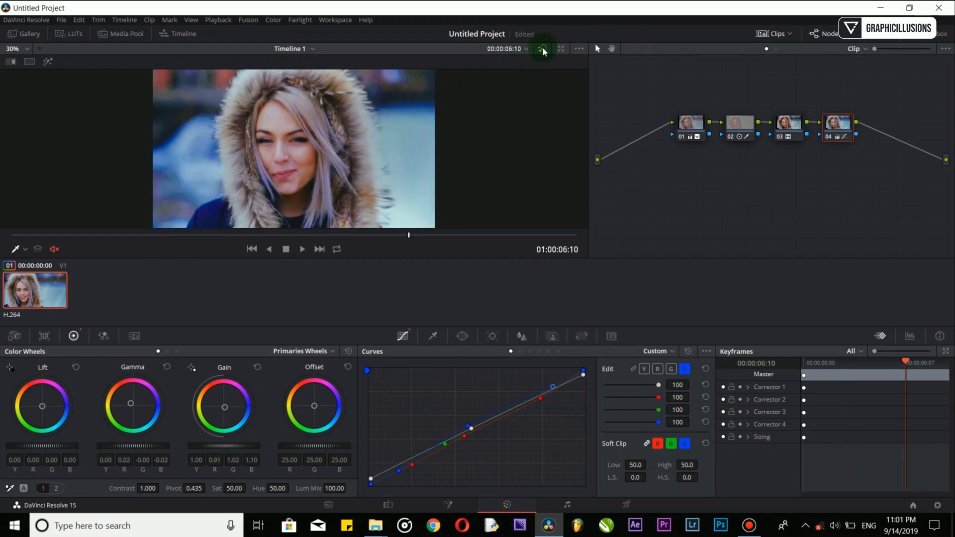